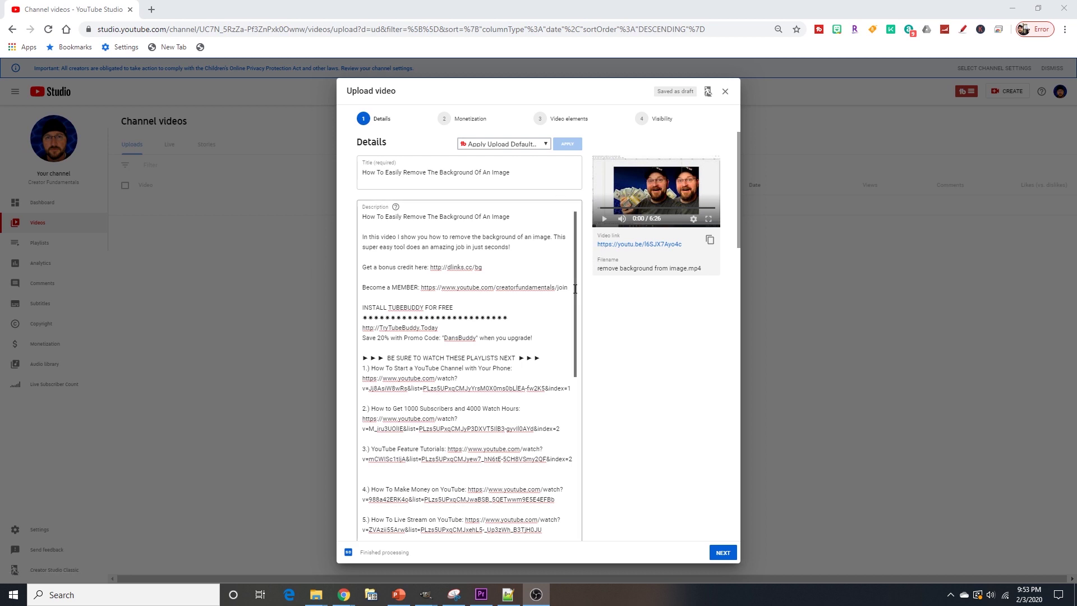
Step: Scroll down to the Thumbnail section and launch TubeBuddy's Create Thumbnail for this video
scroll(566, 287, "down", 4)
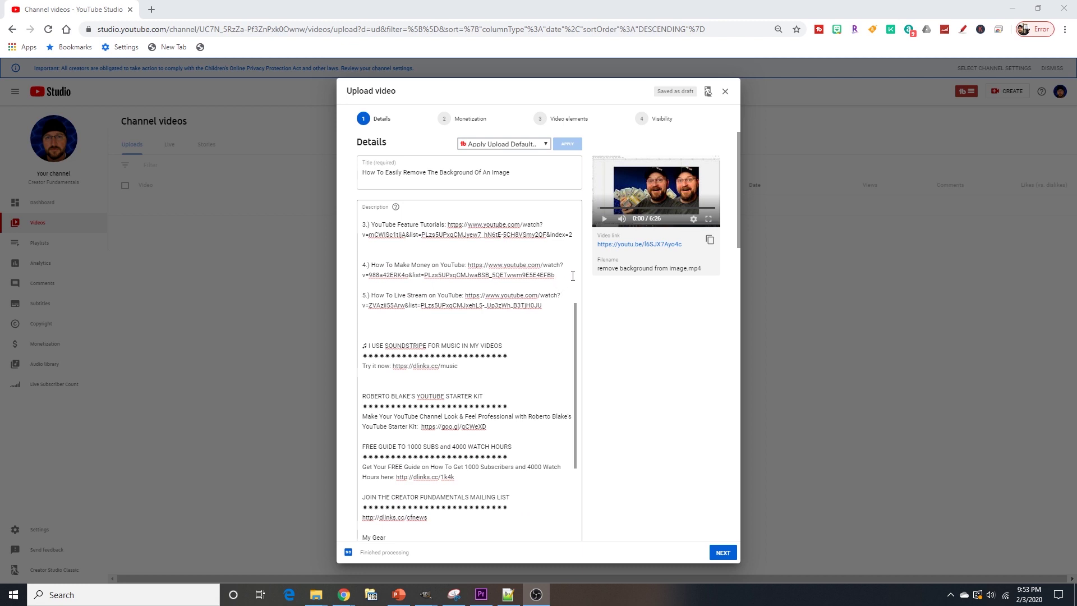
scroll(572, 276, "down", 10)
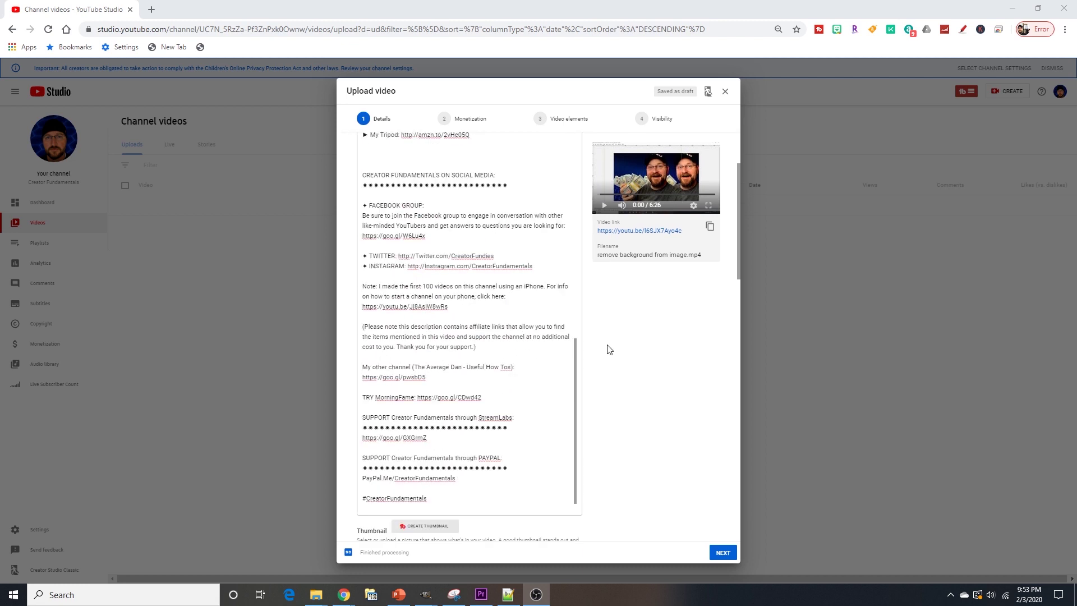
scroll(608, 350, "down", 4)
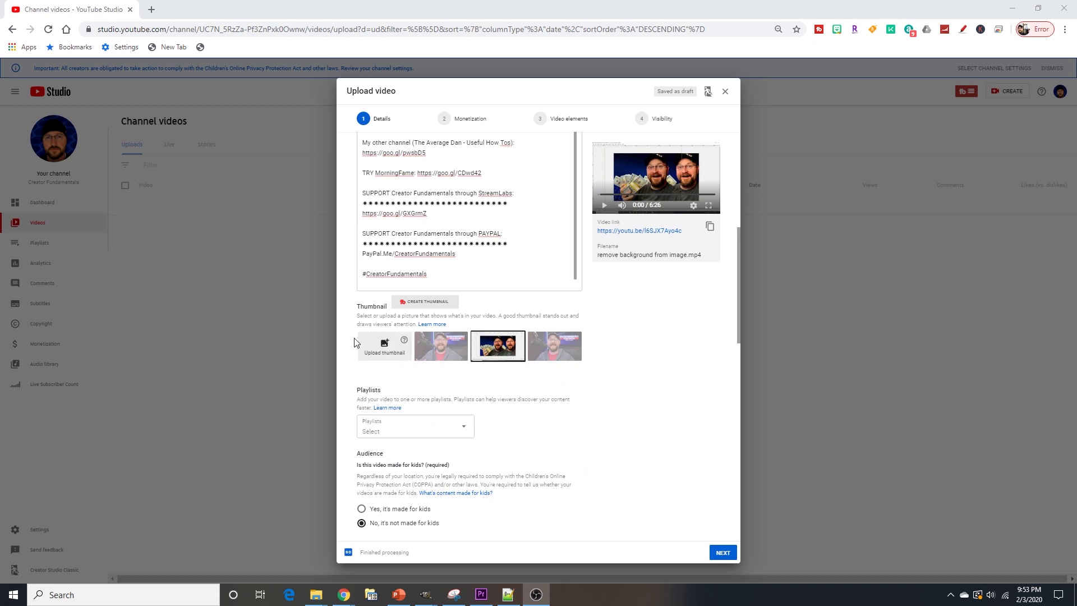
left_click(438, 303)
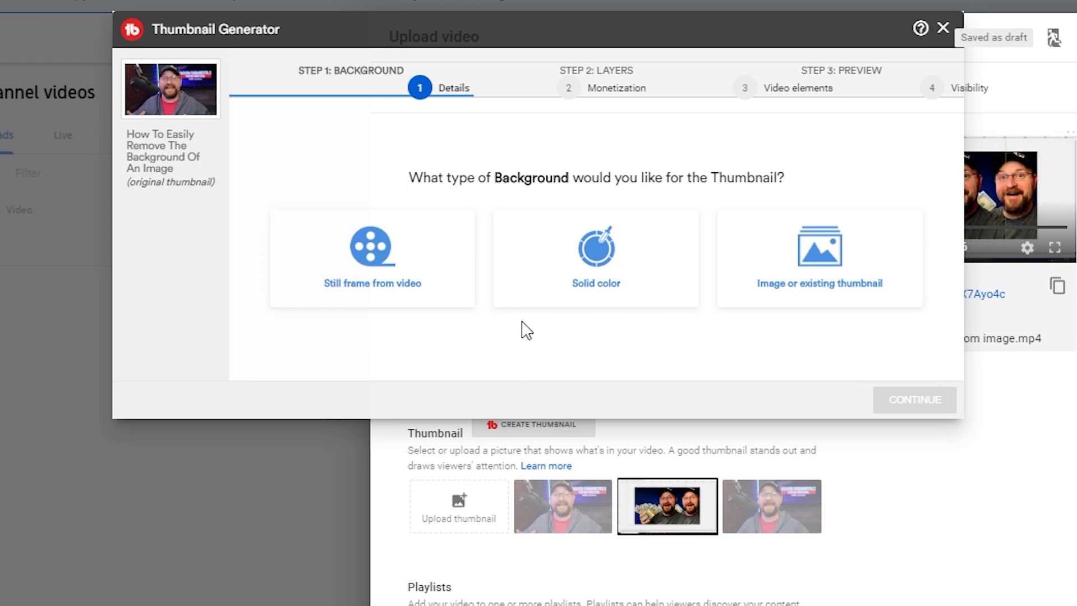
Step: Set a solid dark navy #050f80 background and continue to the layers step
left_click(557, 285)
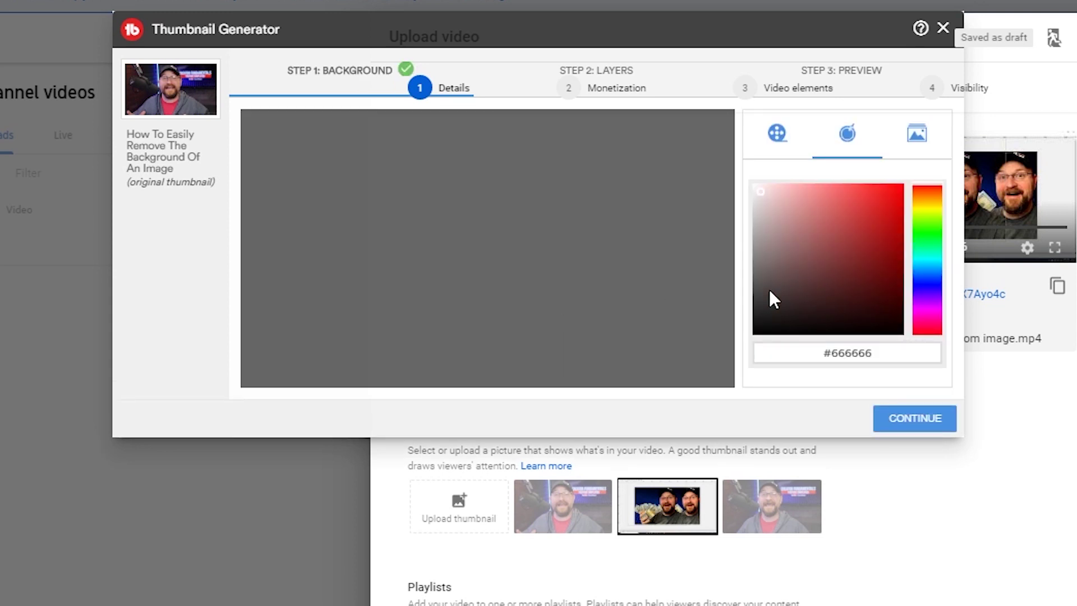
left_click(927, 281)
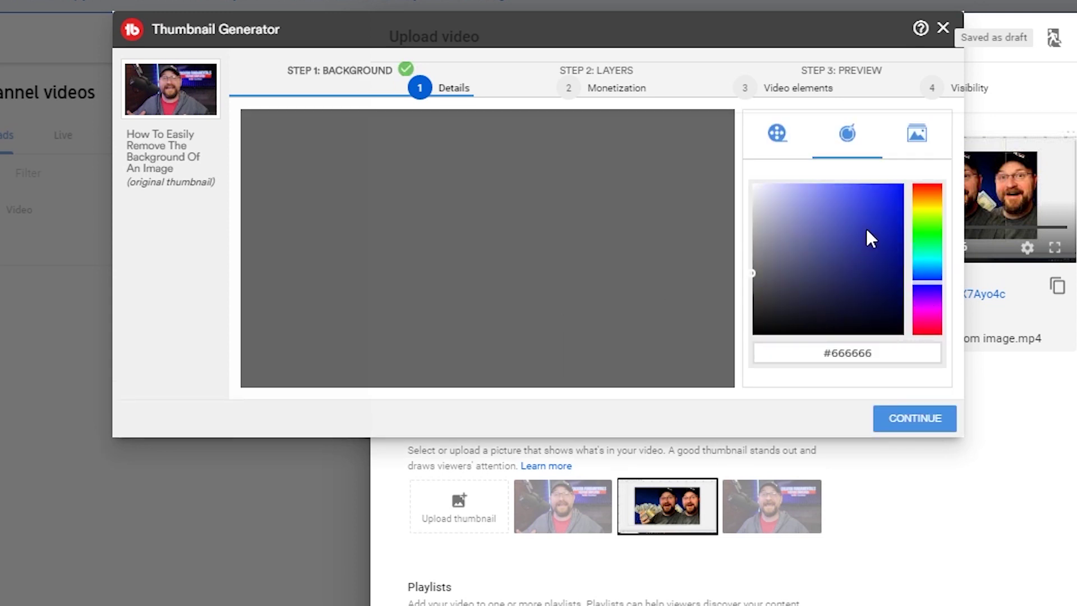
mouse_move(867, 231)
left_mouse_down()
mouse_move(893, 277)
mouse_move(894, 235)
mouse_move(894, 271)
mouse_move(898, 260)
left_mouse_up()
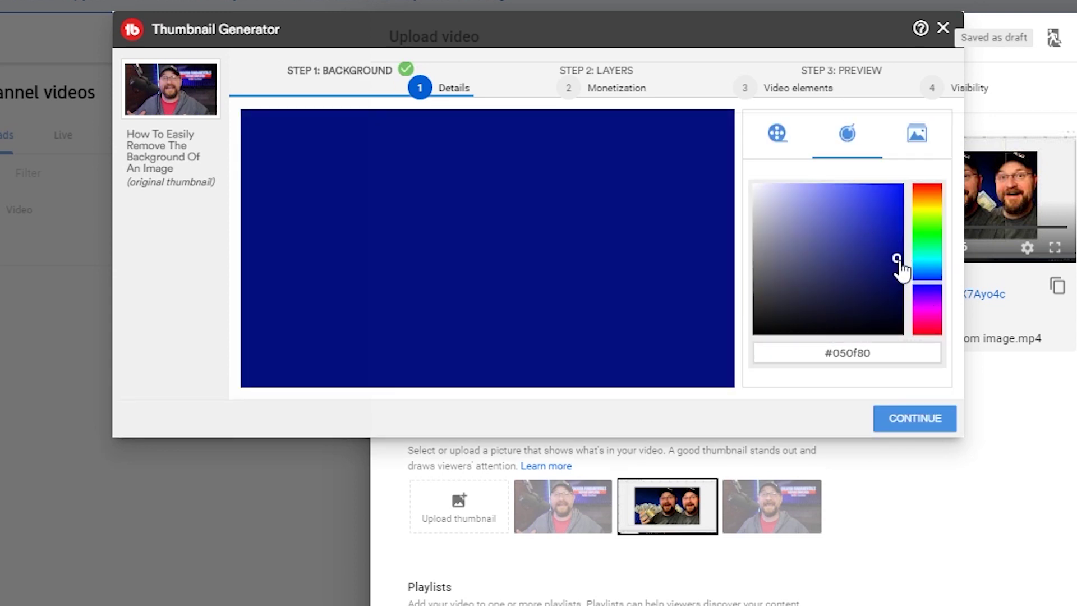
left_click(924, 420)
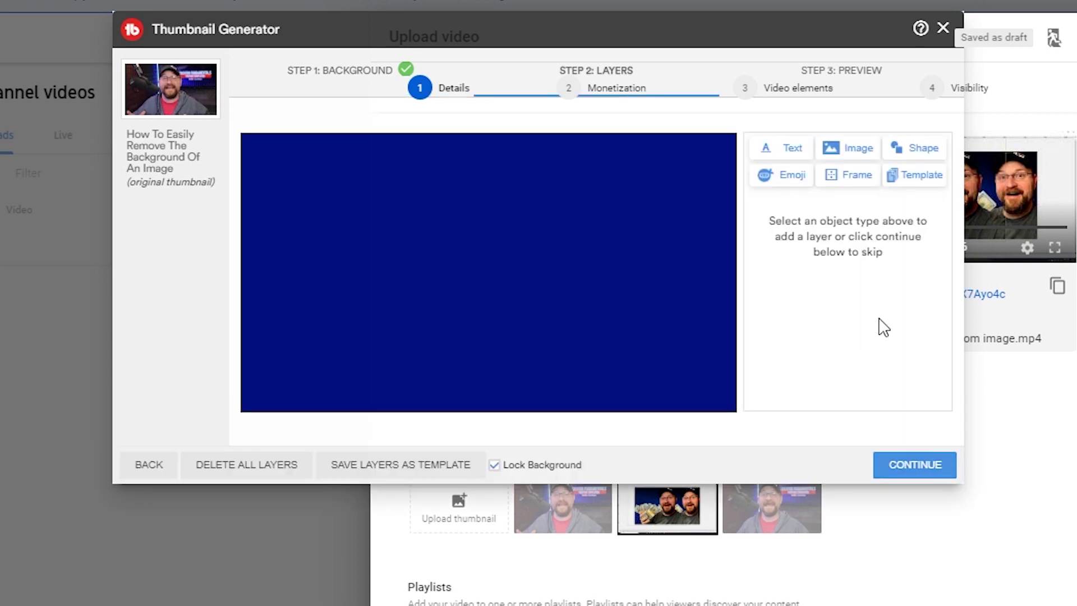
Step: Start an image layer and choose to upload a new custom image
left_click(765, 159)
left_click(865, 159)
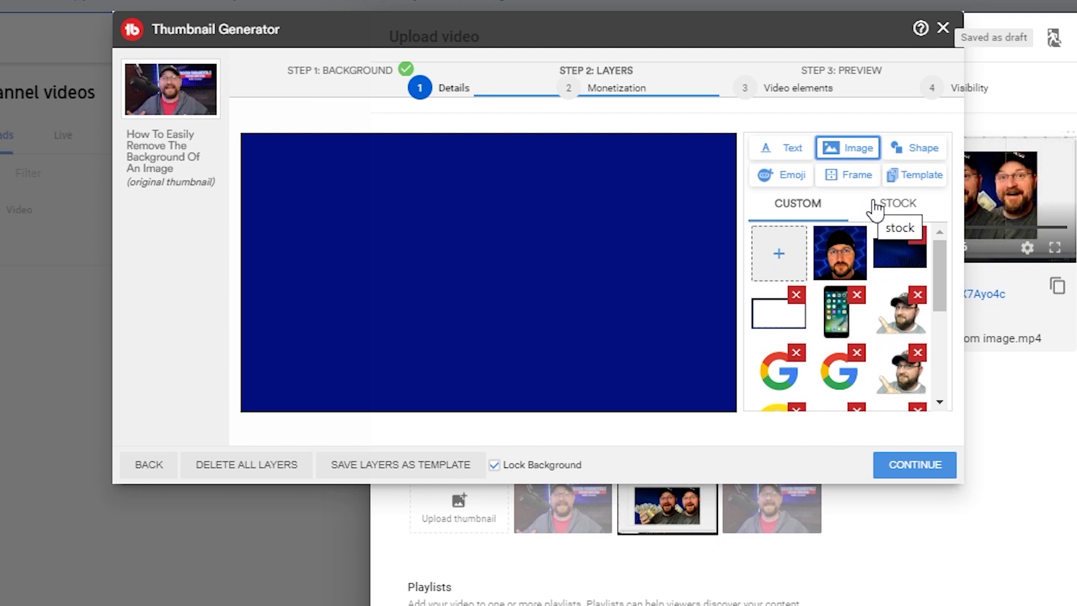
left_click(779, 258)
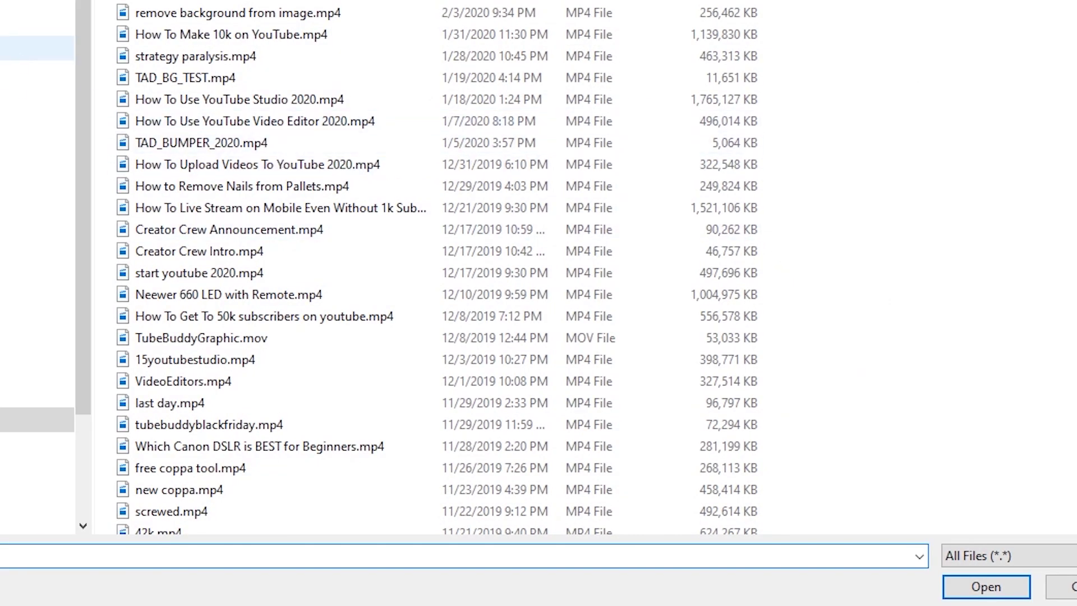
Step: Upload removebg-preview 2.png, the cut-out of the man holding cash
left_click(37, 73)
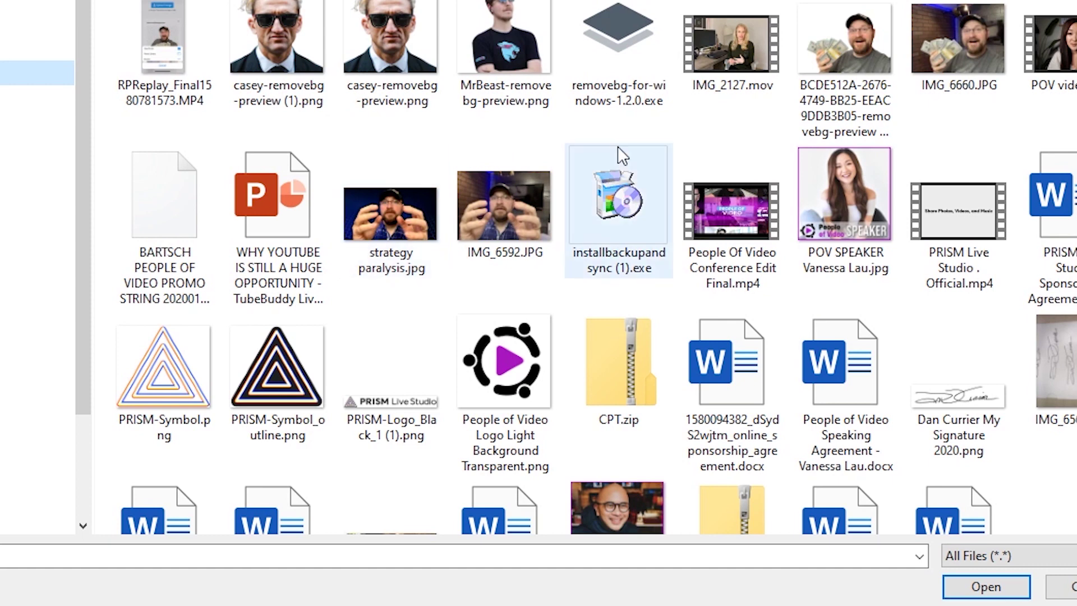
left_click(814, 122)
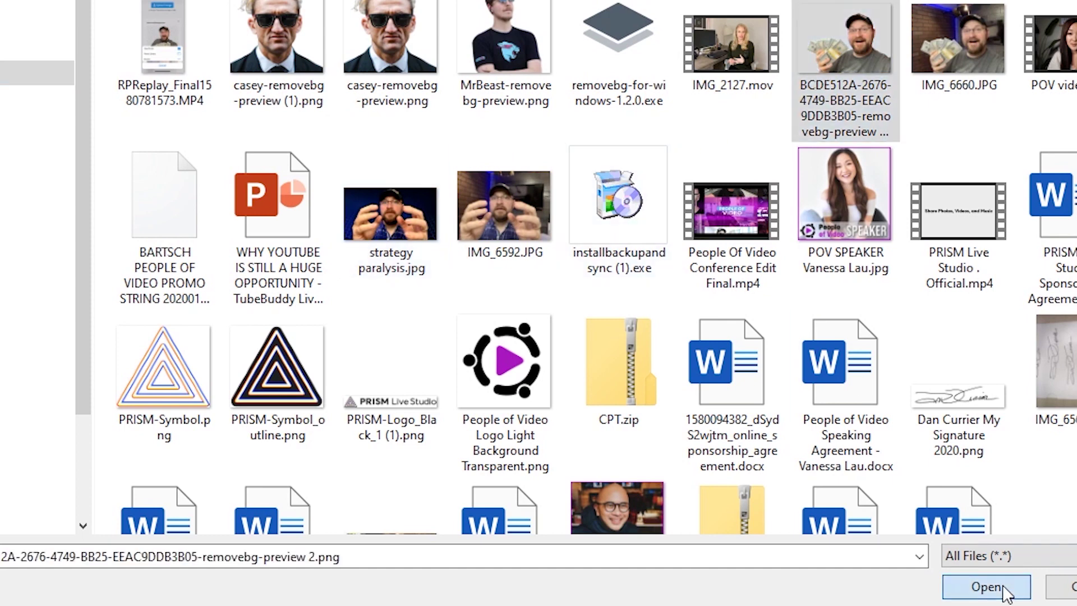
left_click(1003, 598)
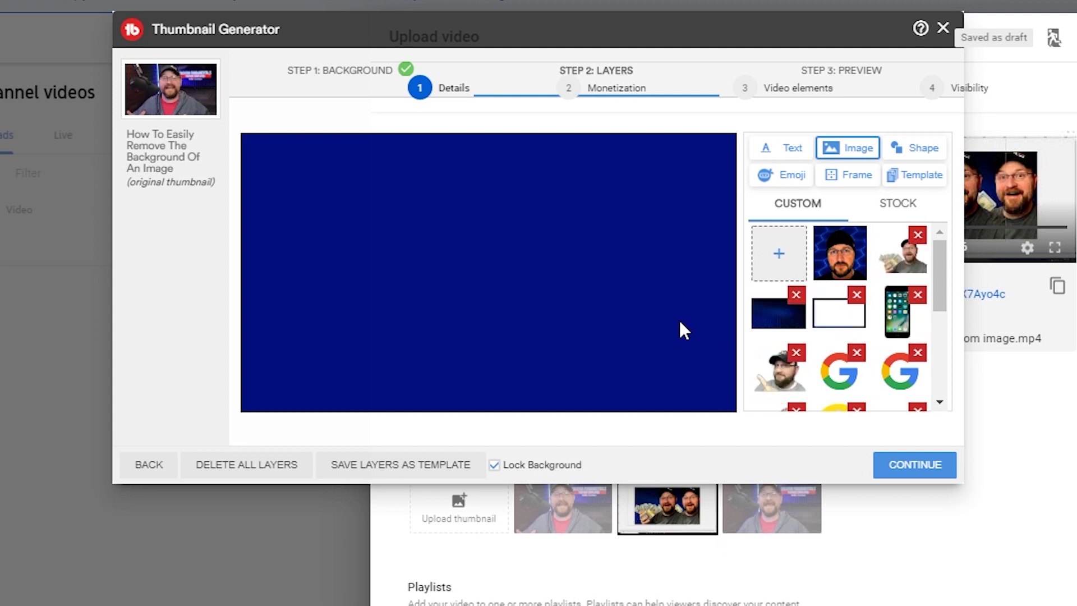
Step: Place the cash-holding man cut-out and enlarge it to fill the canvas's right side
left_click(922, 275)
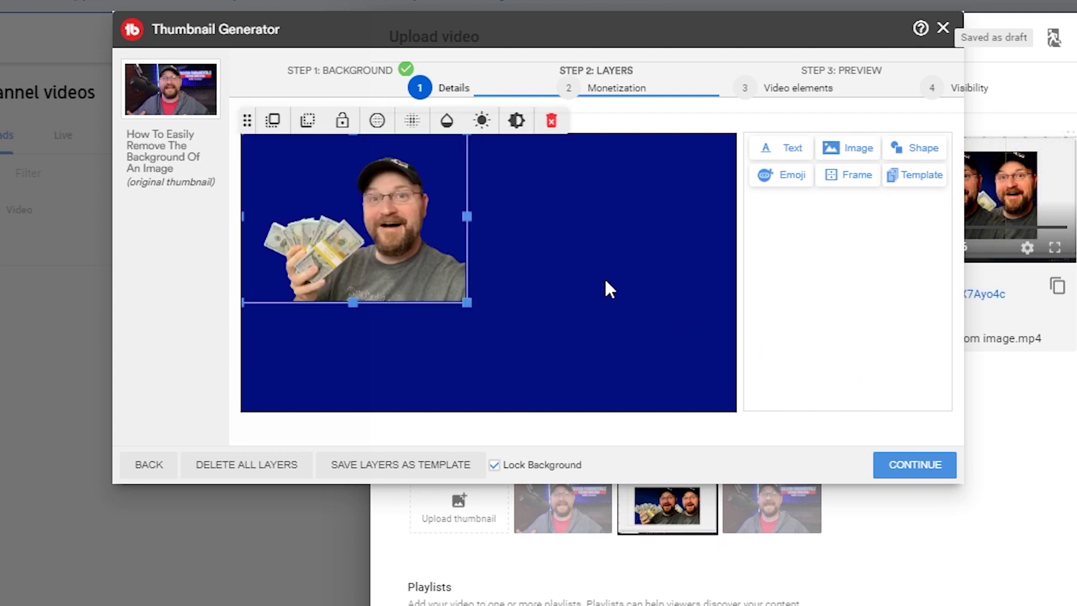
left_click_drag(371, 247, 451, 255)
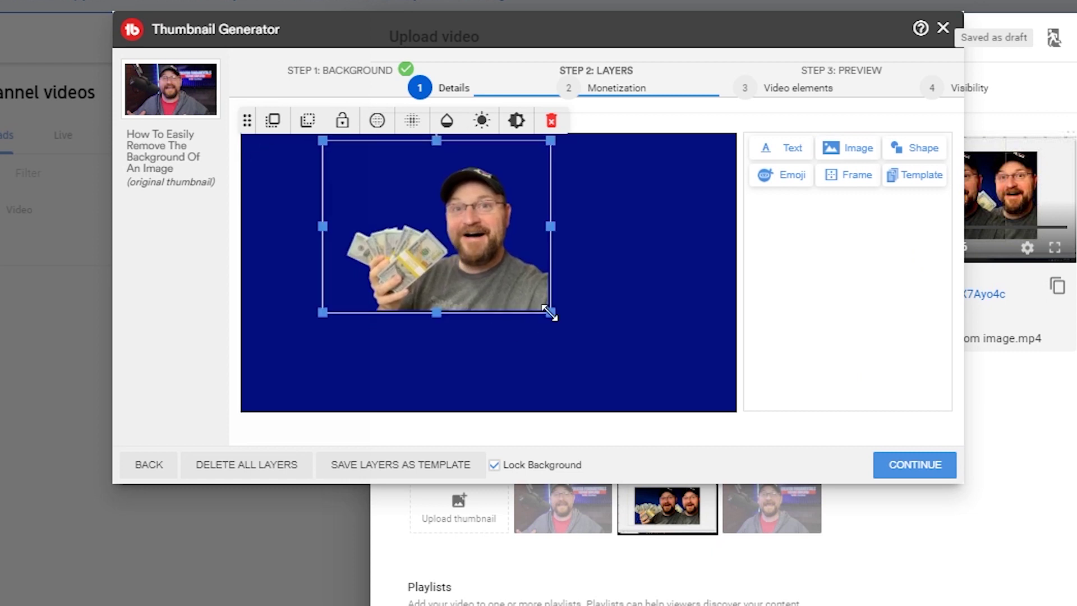
left_click_drag(548, 312, 774, 449)
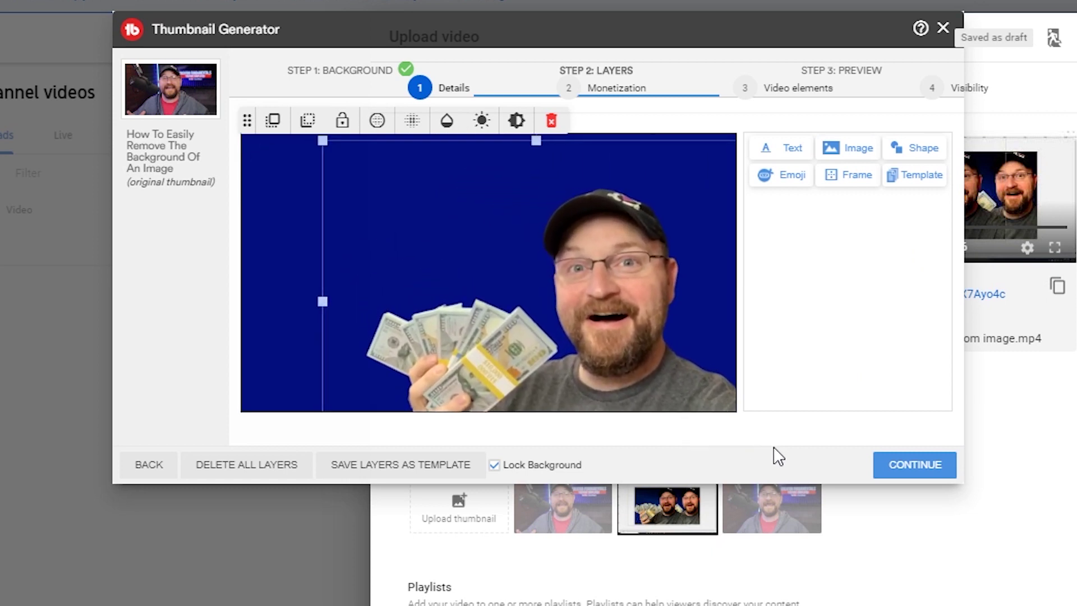
left_click_drag(611, 336, 647, 303)
left_click_drag(435, 214, 481, 299)
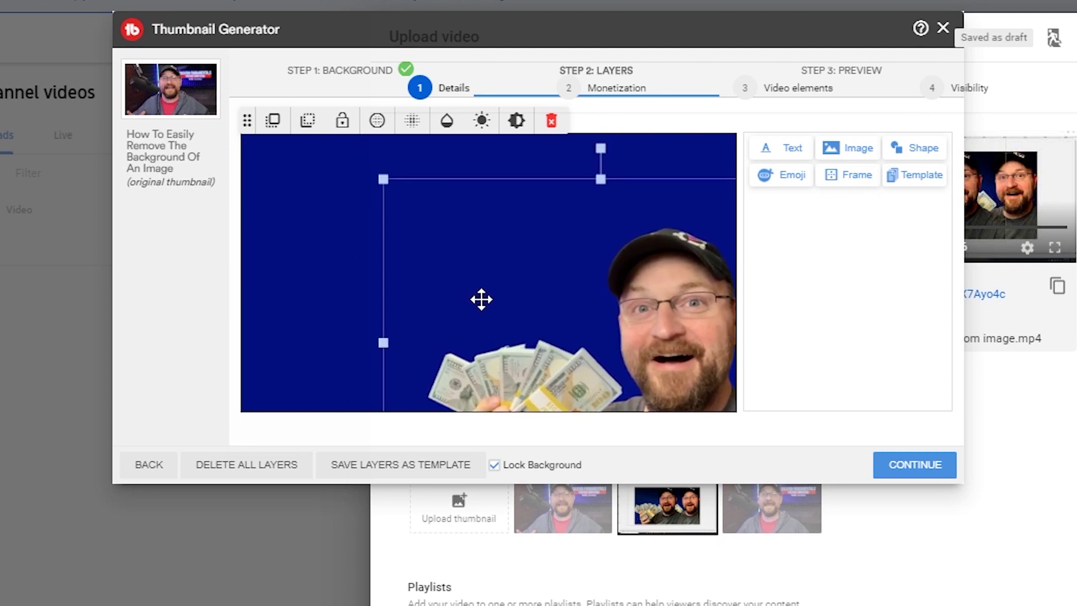
left_click_drag(385, 183, 353, 153)
left_click_drag(652, 345, 646, 322)
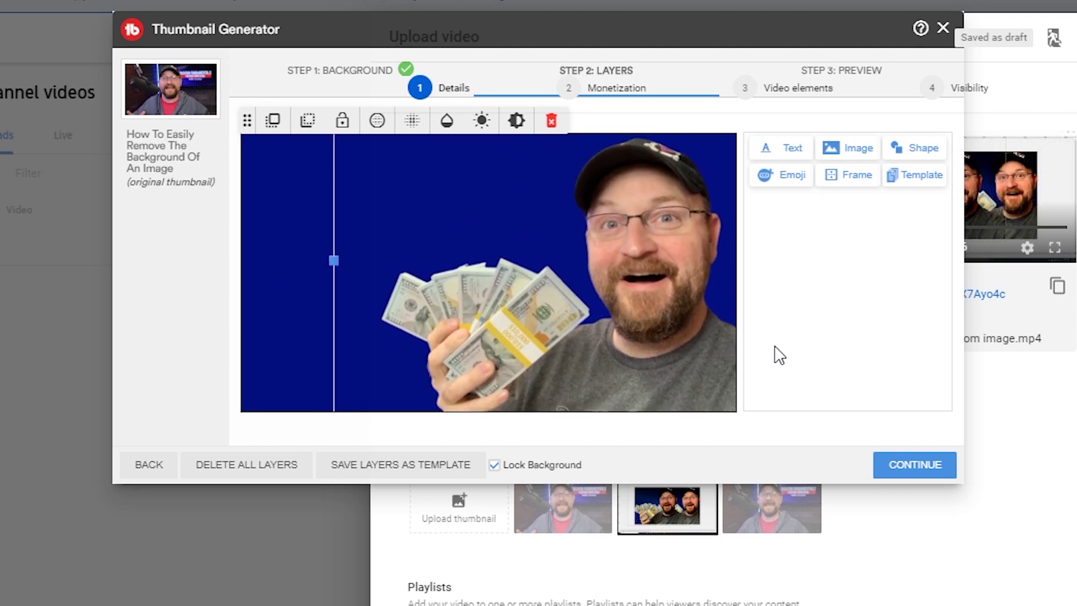
Step: Add an 'EASY' text layer in the Luckiest Guy font
left_click(791, 149)
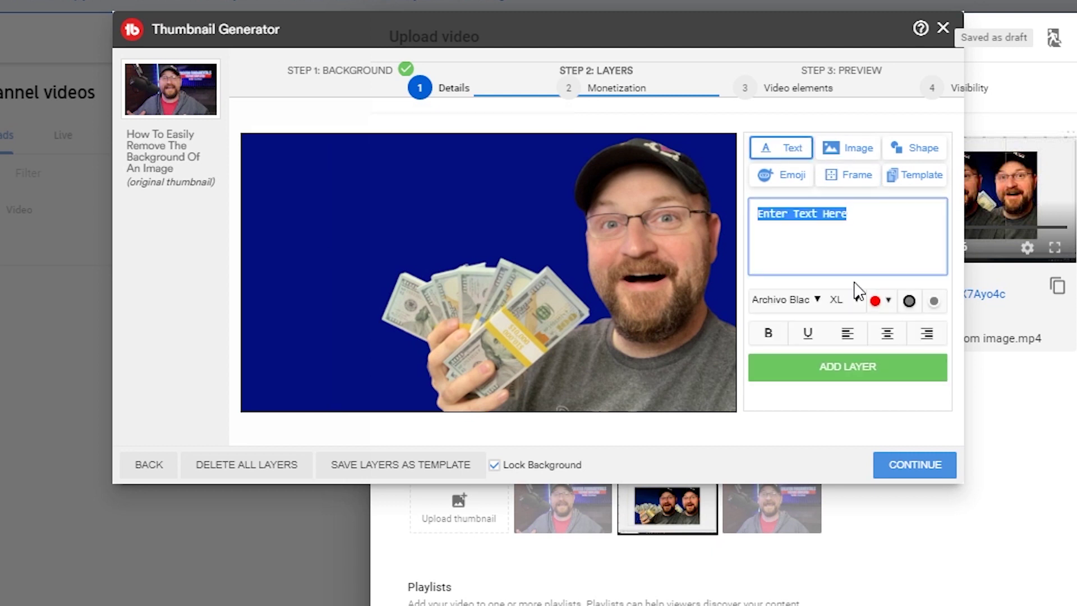
type("EASY")
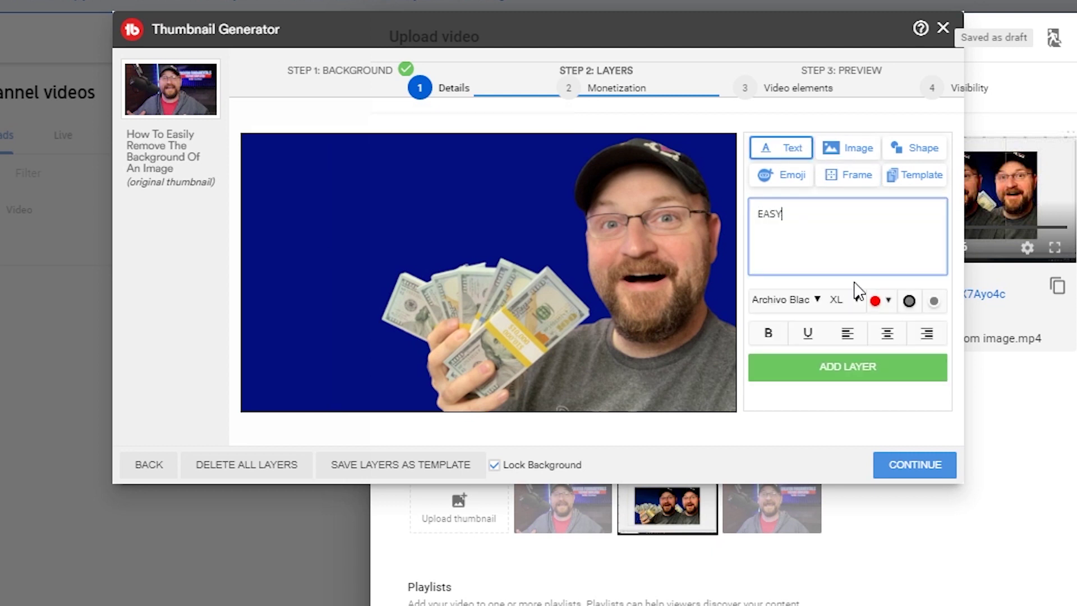
left_click(817, 300)
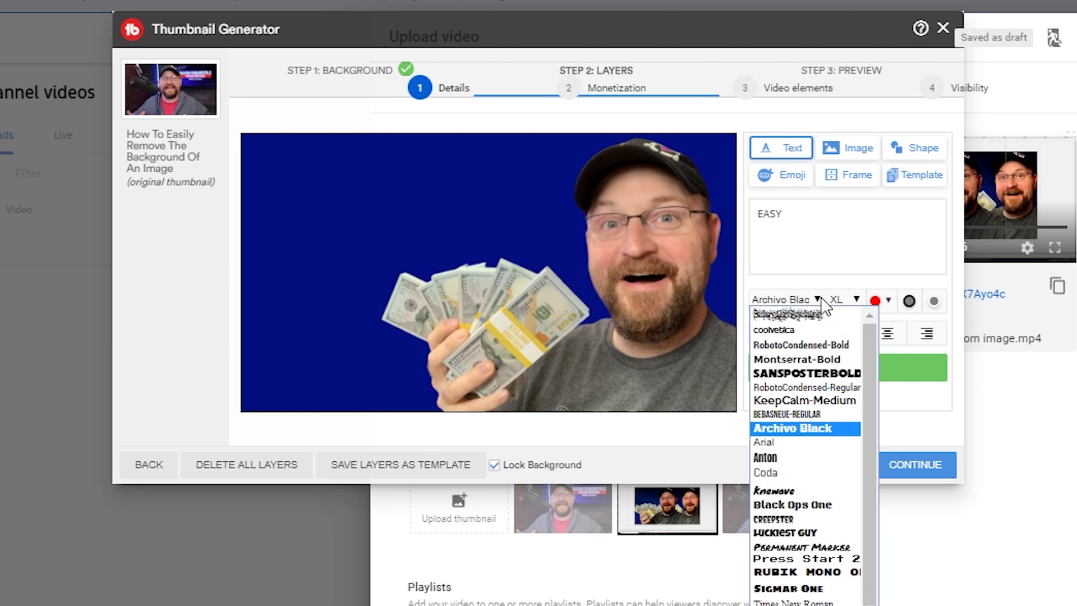
left_click(808, 530)
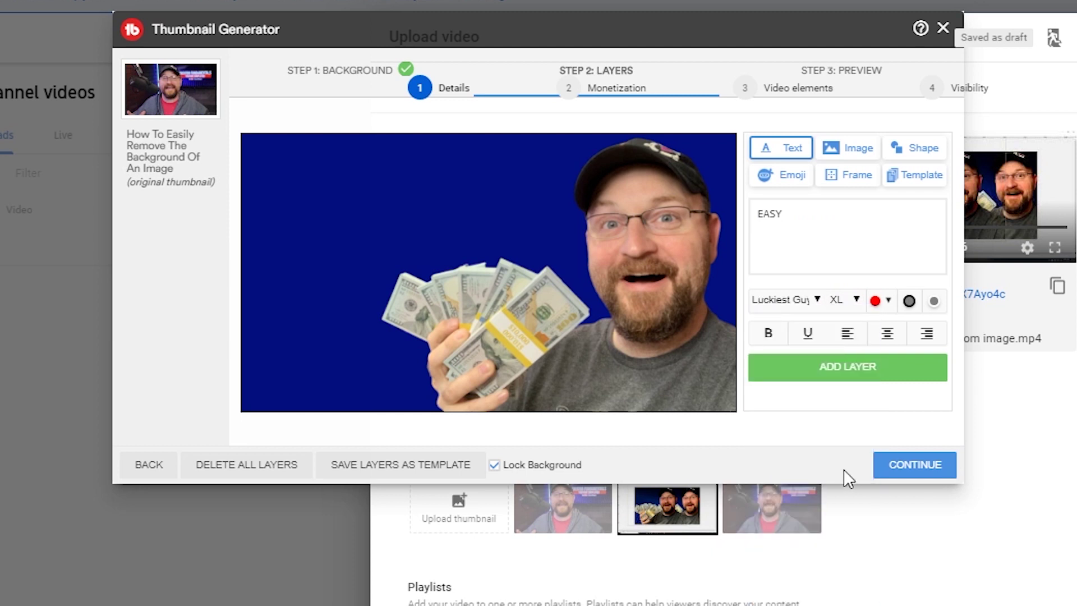
left_click(877, 374)
Step: Make the EASY text pure white #ffffff
left_click(379, 218)
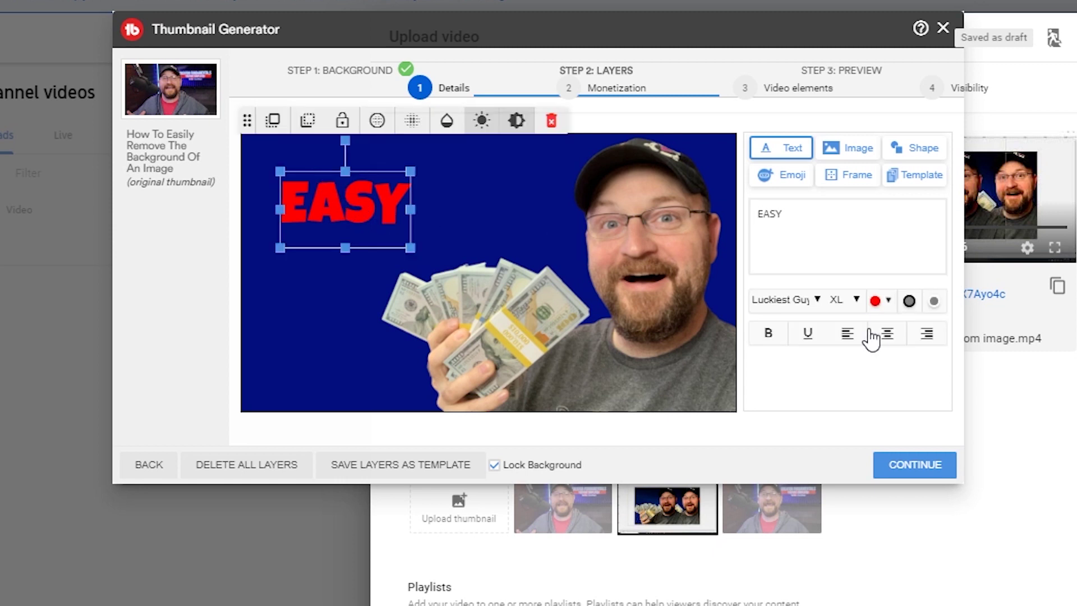
left_click(886, 301)
left_click(878, 336)
left_click_drag(852, 322, 857, 326)
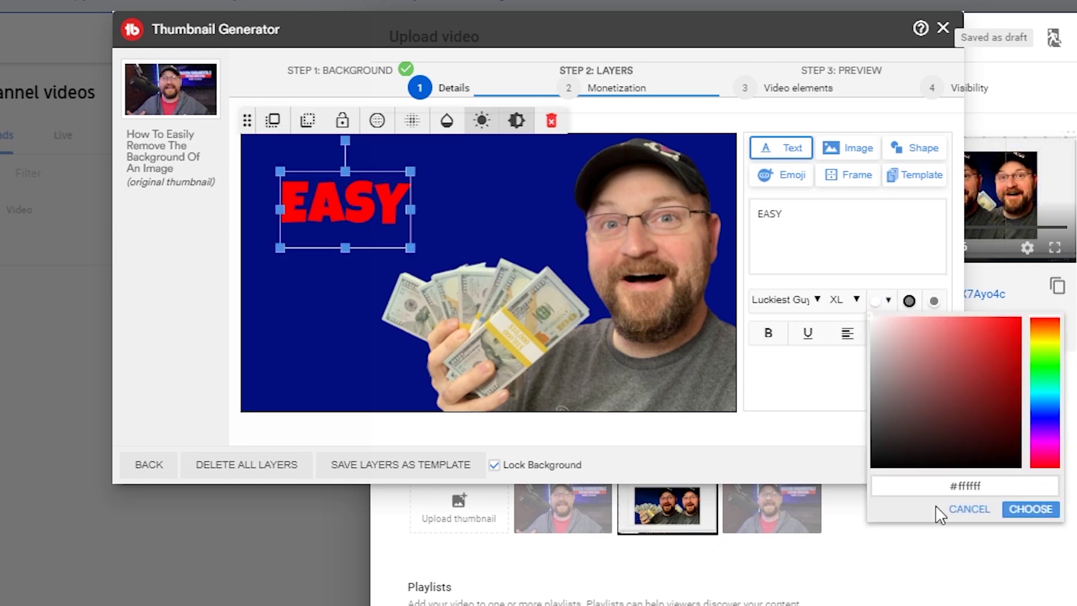
left_click(1016, 510)
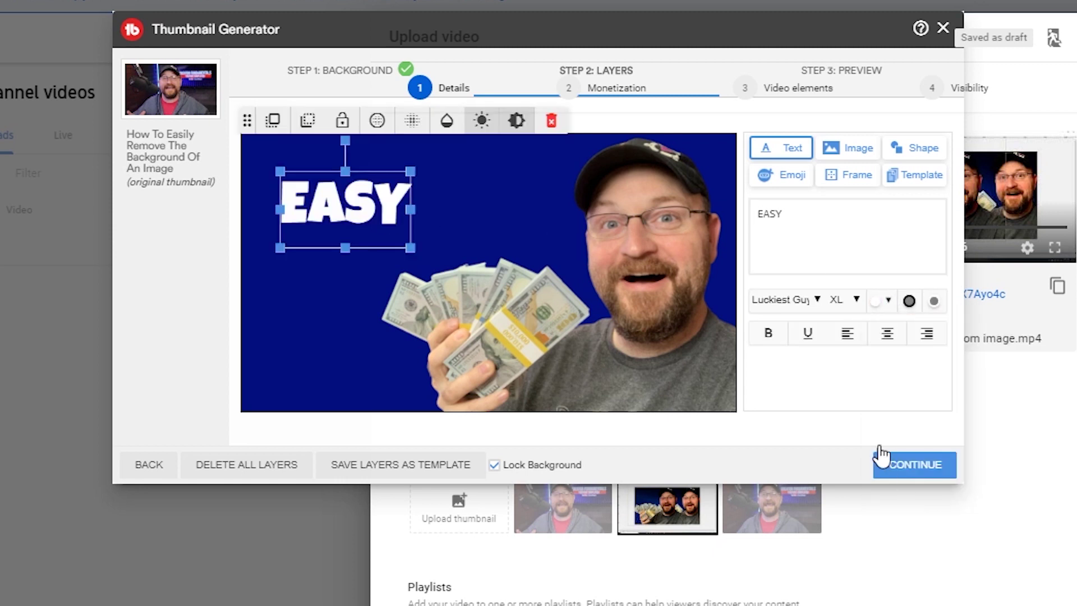
Step: Try several text styles on EASY, keeping the original outline style
left_click(909, 301)
left_click(942, 307)
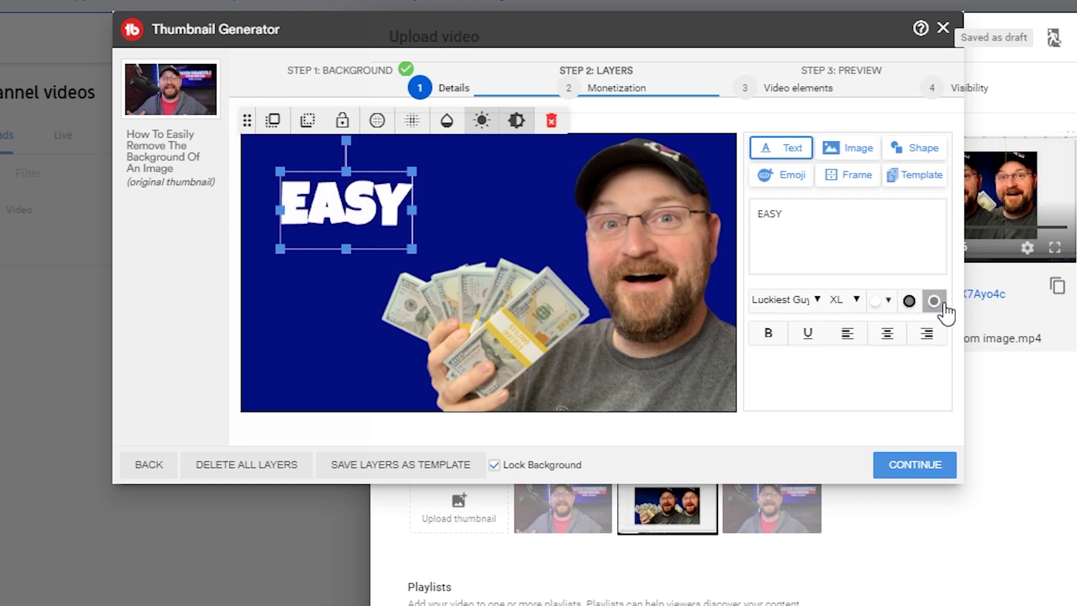
left_click(909, 303)
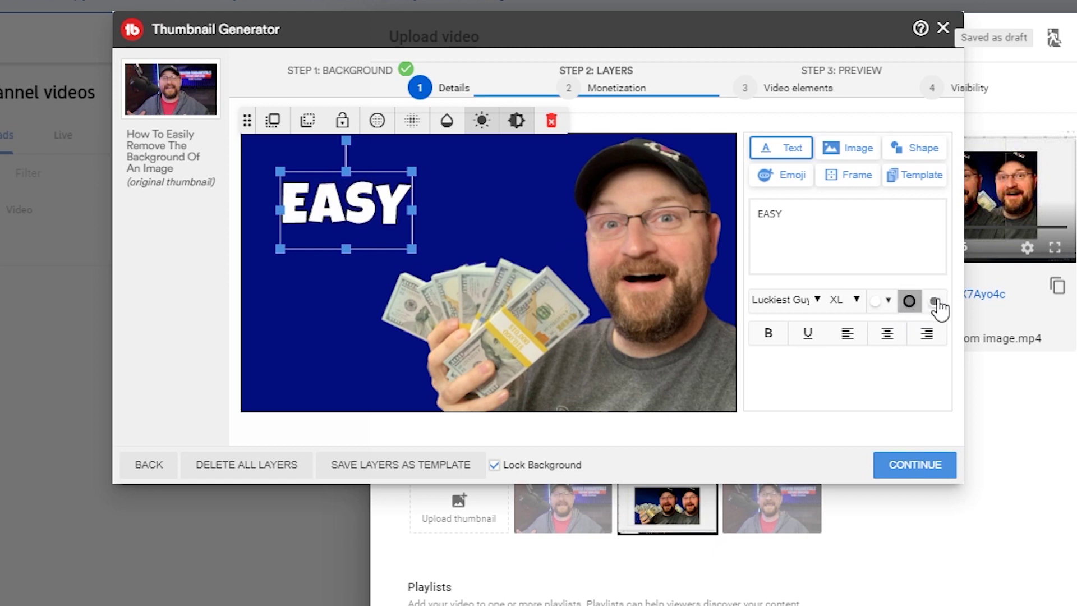
left_click(933, 302)
left_click(911, 303)
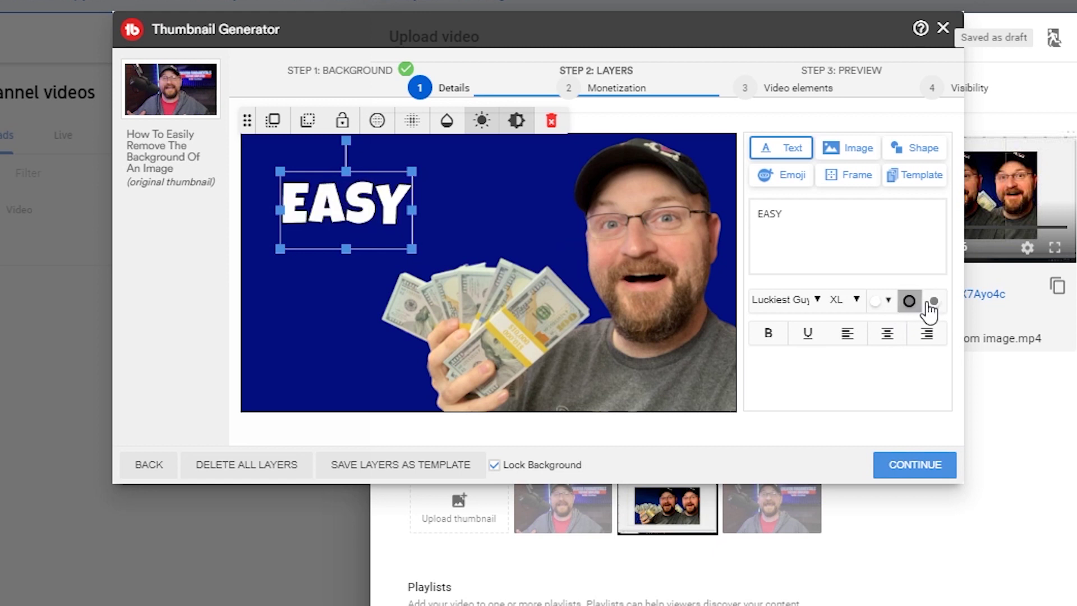
left_click(889, 302)
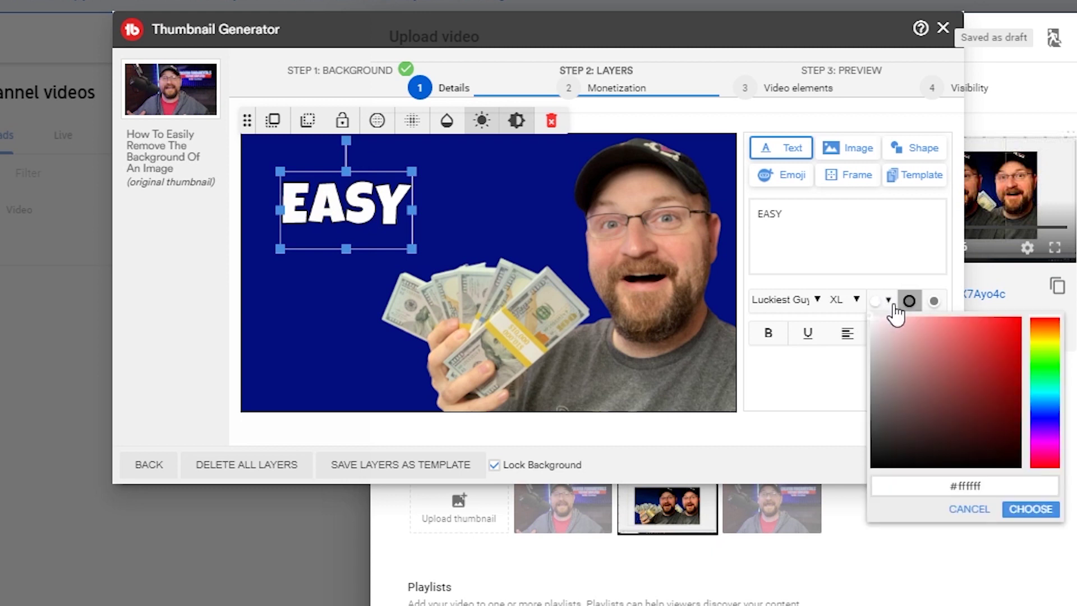
left_click(852, 271)
Step: Enlarge EASY to XXXL and move it into the top-left corner
left_click(852, 298)
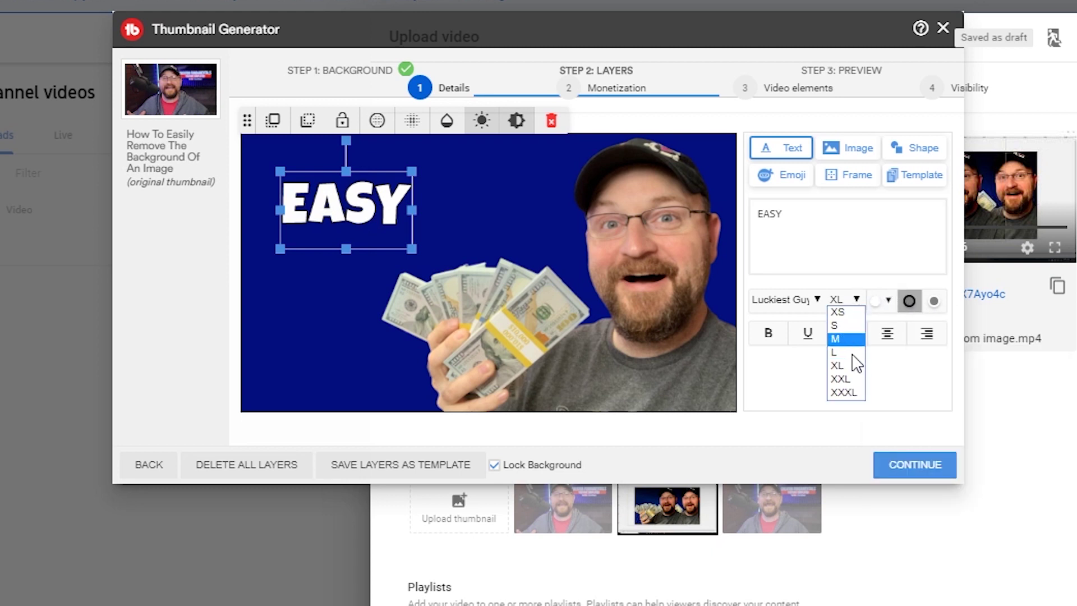
left_click(851, 391)
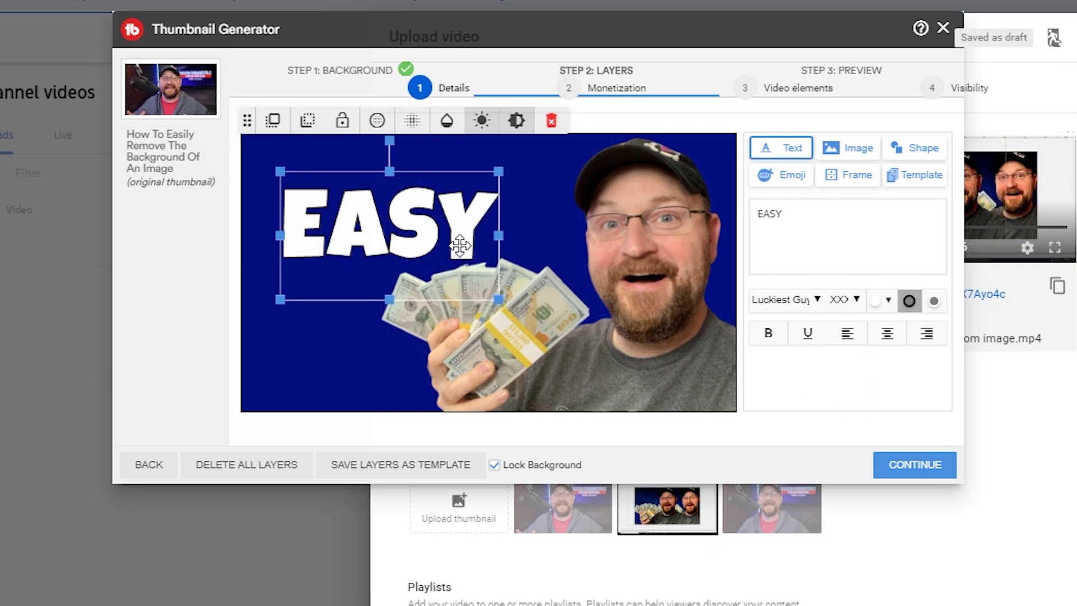
left_click_drag(457, 240, 439, 210)
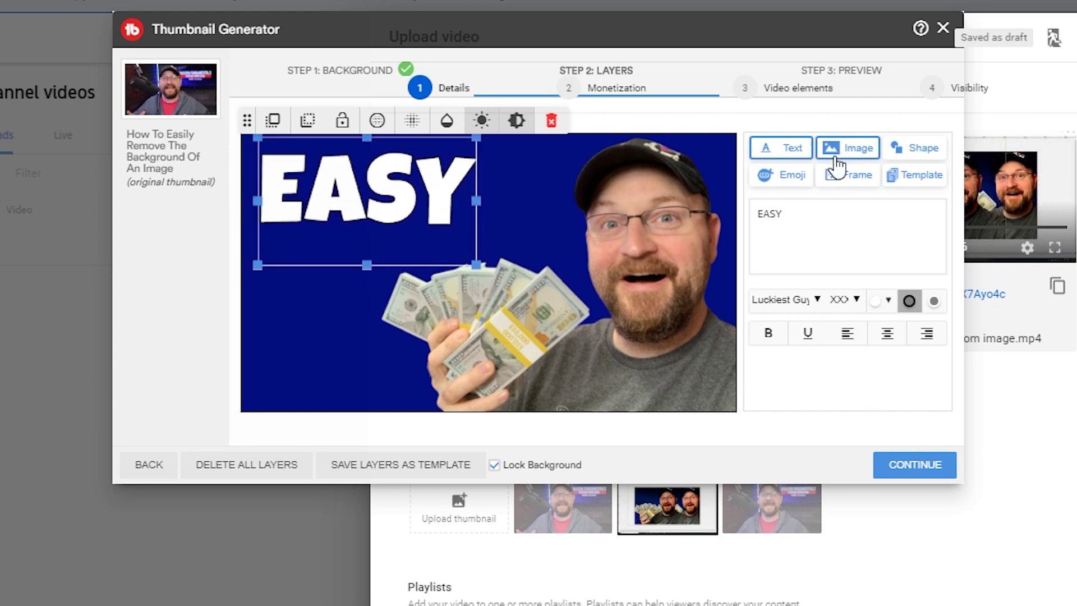
Step: Start a 'MONEY' text layer coloured bright yellow #ffd10f
left_click(784, 153)
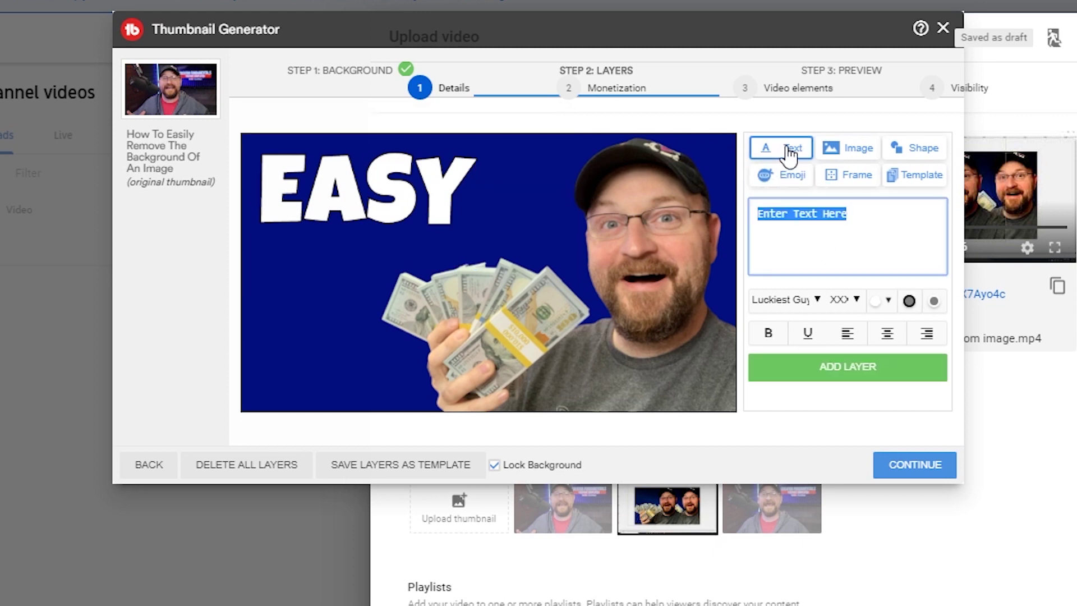
type("MONEY")
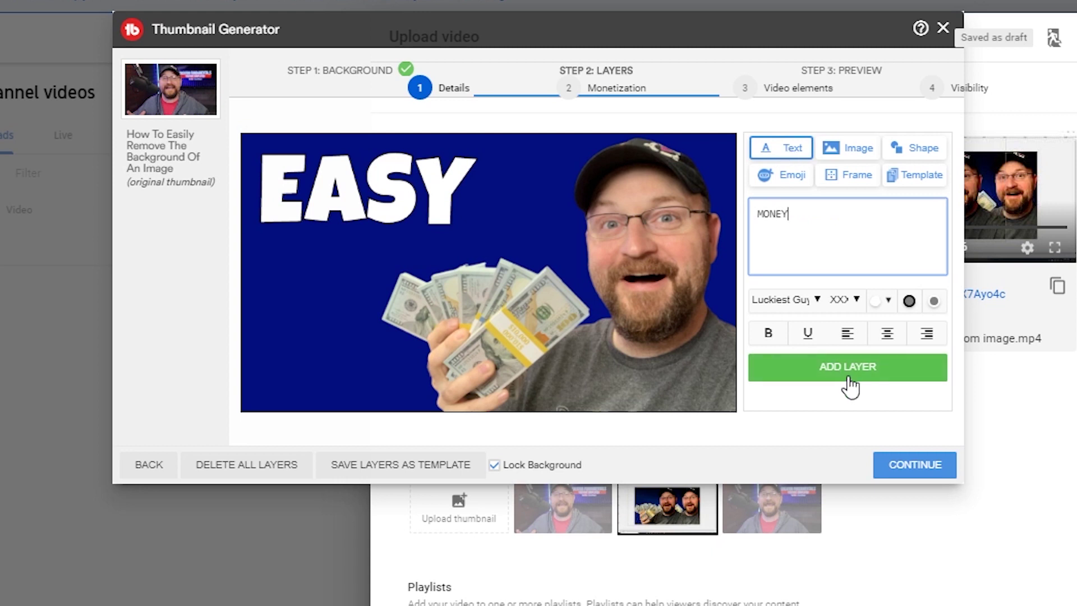
left_click(889, 301)
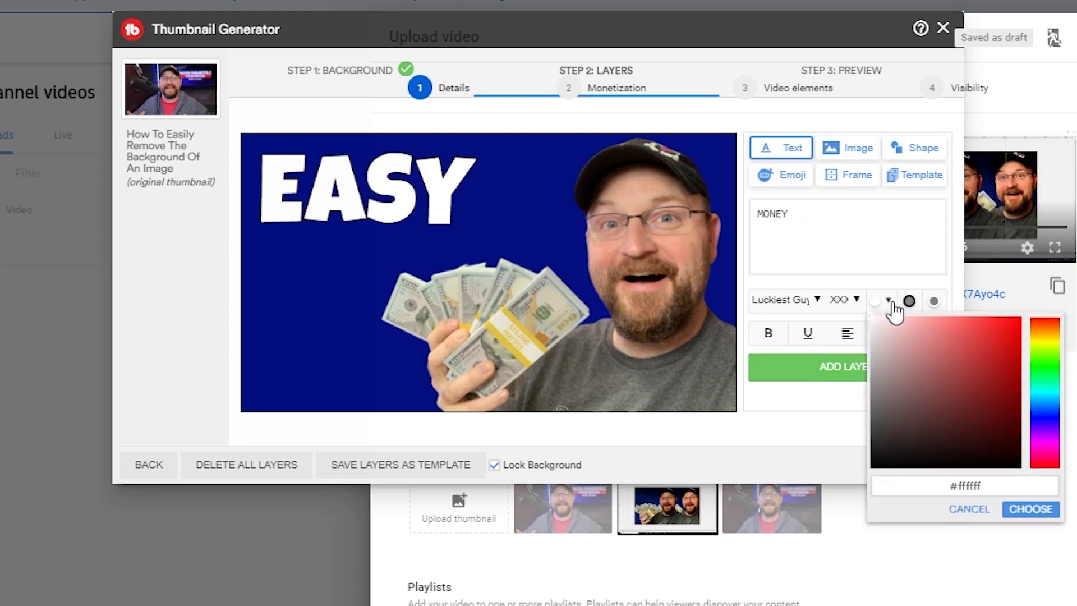
left_click(1051, 343)
left_click(1004, 355)
left_click(1011, 318)
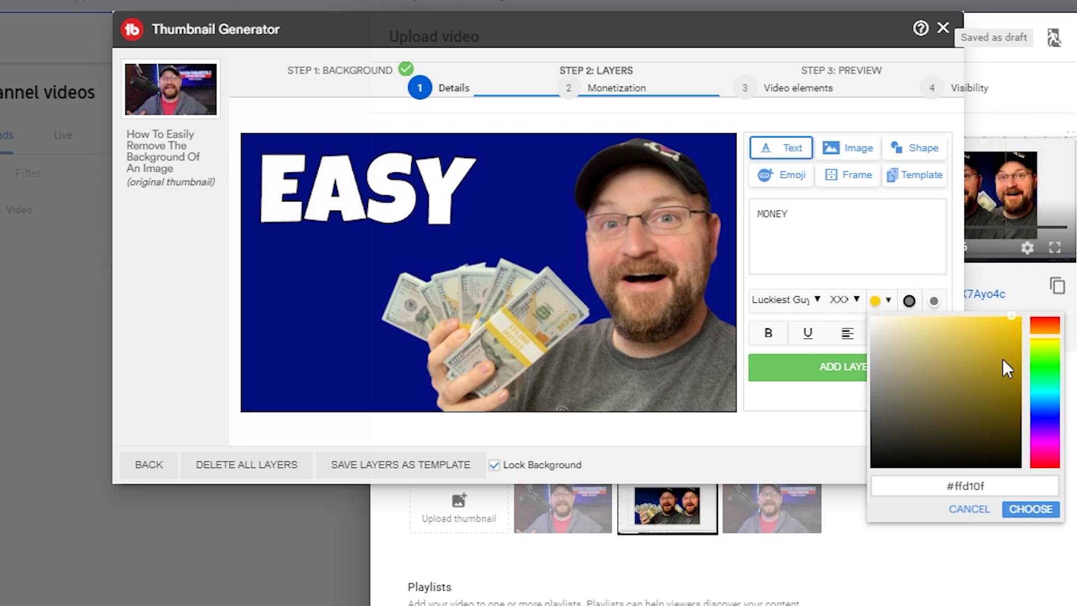
left_click(1019, 509)
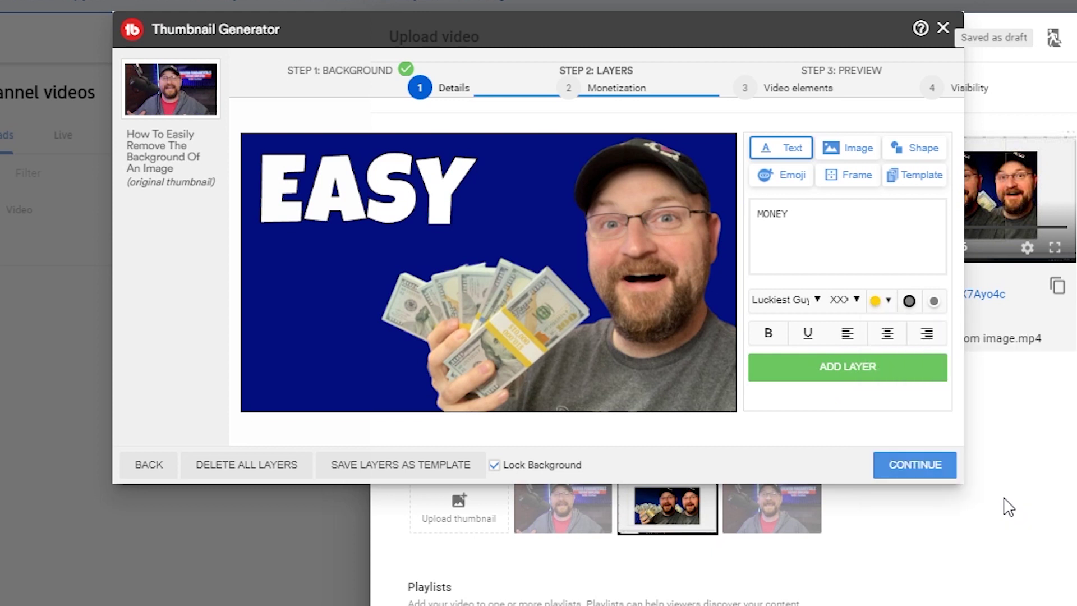
Step: Add MONEY to the canvas below EASY, tilted about 30° counter-clockwise
left_click(866, 366)
left_click_drag(554, 257, 461, 279)
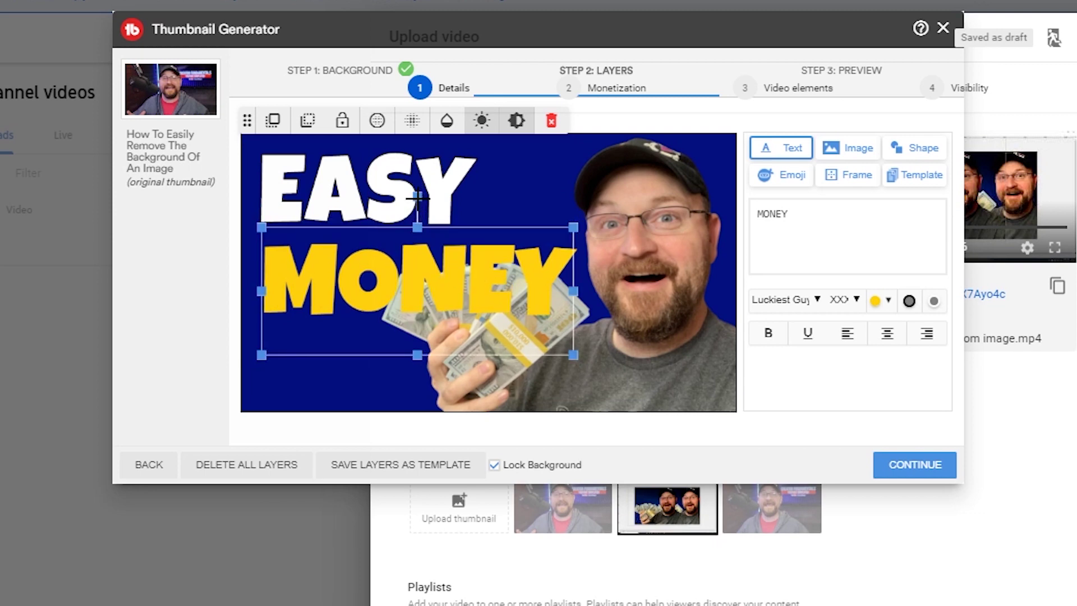
left_click_drag(418, 196, 394, 199)
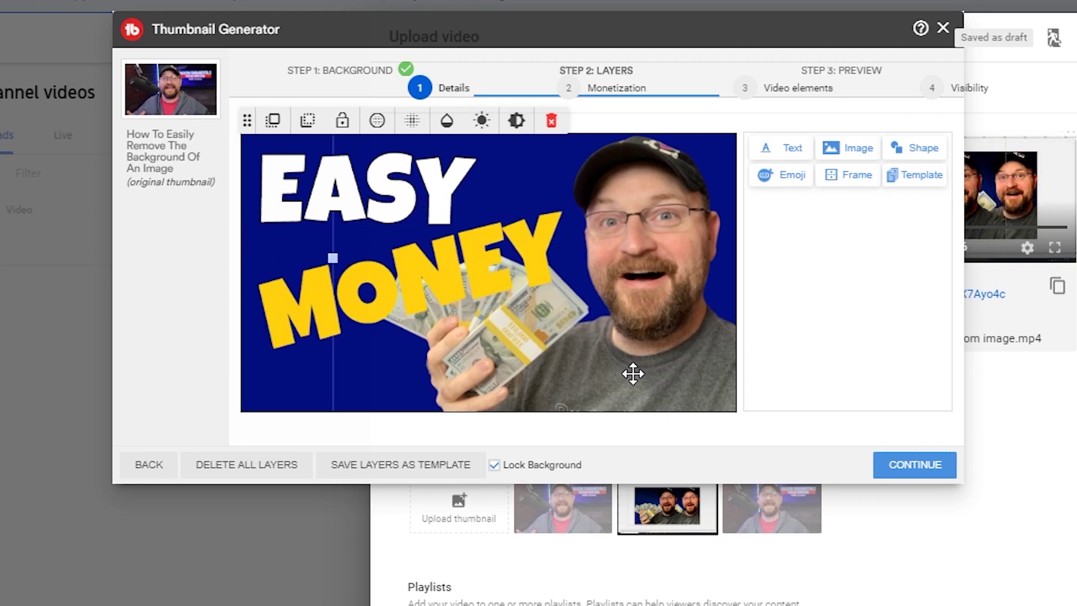
Step: Shrink the MONEY text and settle EASY back at the top-left
left_click(468, 267)
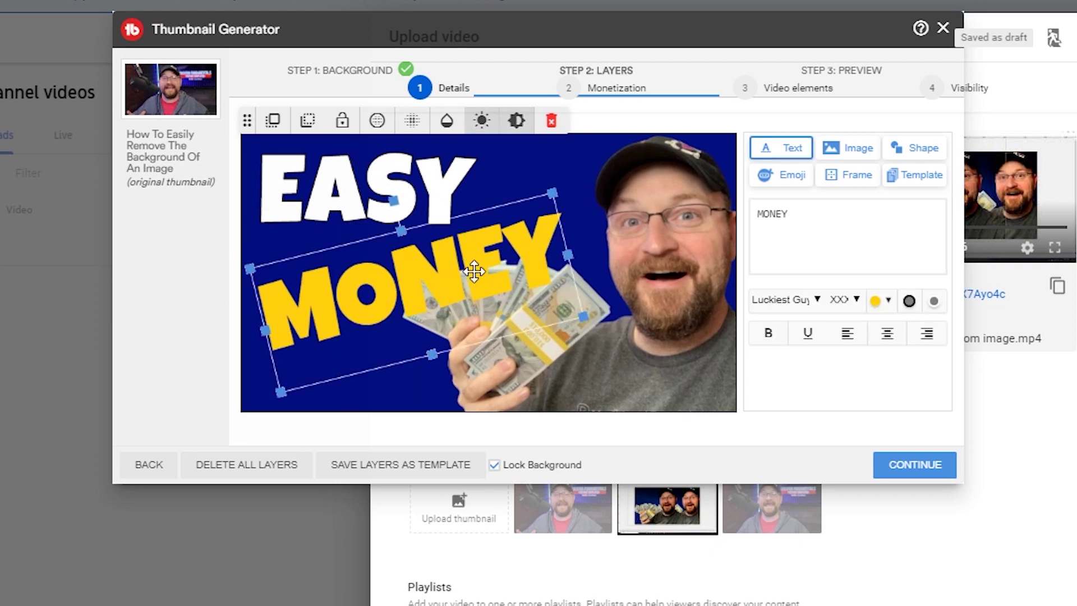
left_click_drag(584, 317, 440, 296)
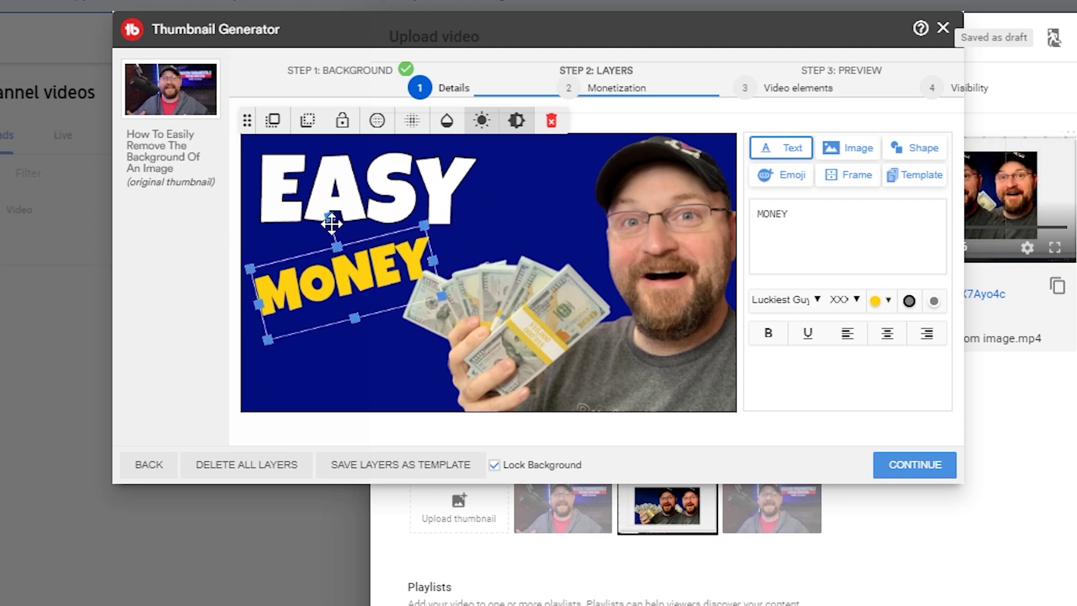
left_click_drag(332, 224, 353, 216)
left_click_drag(367, 172, 384, 175)
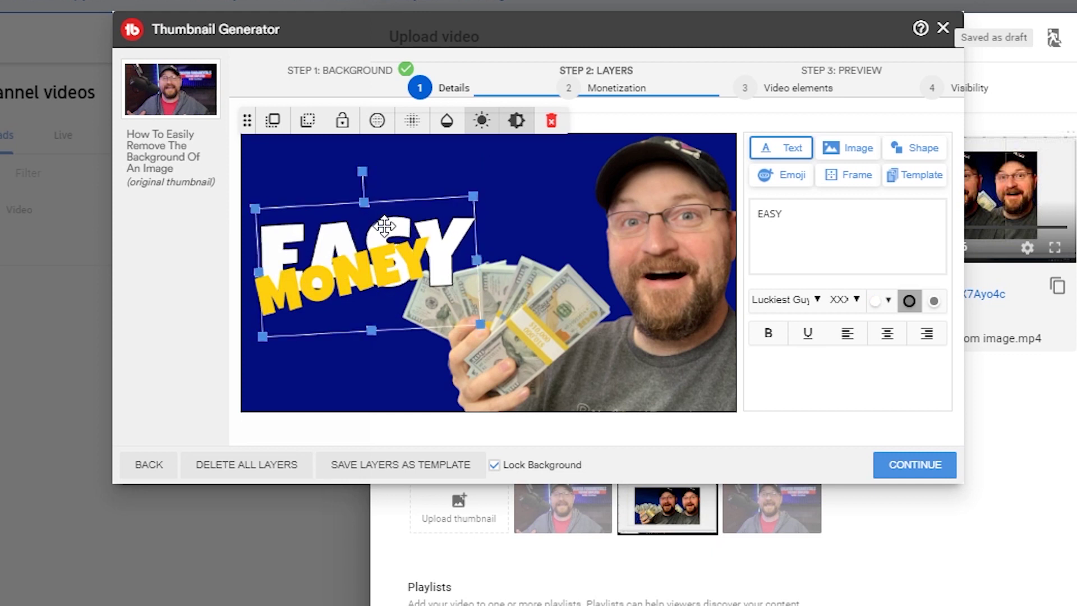
left_click_drag(377, 223, 379, 158)
Step: Reduce MONEY's tilt and tuck it up just under EASY
left_click(347, 271)
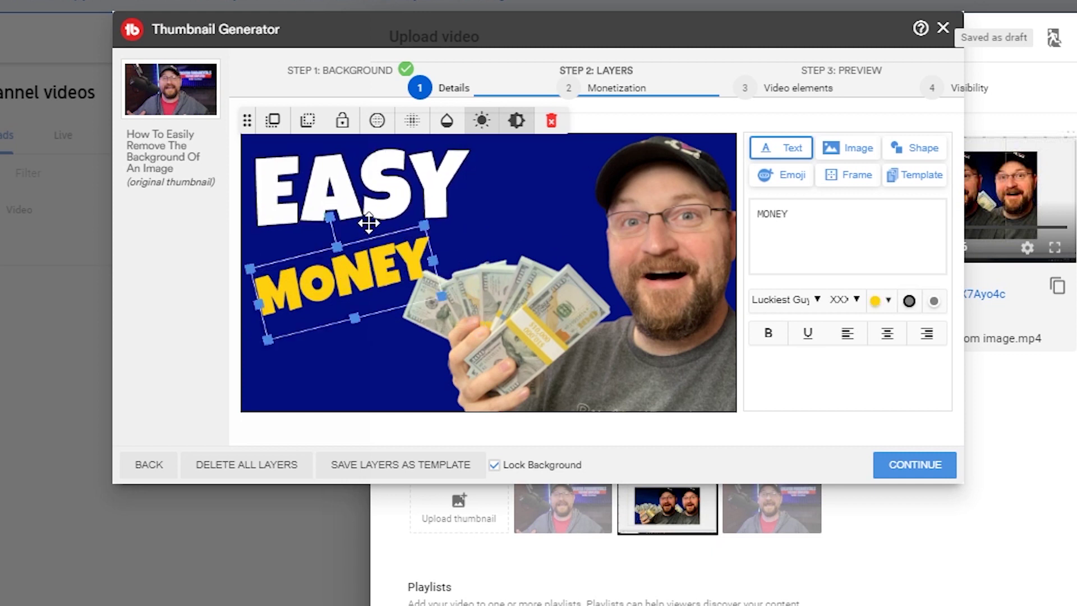
left_click(328, 212)
left_click(334, 275)
left_click_drag(331, 224, 336, 221)
left_click_drag(367, 276, 389, 256)
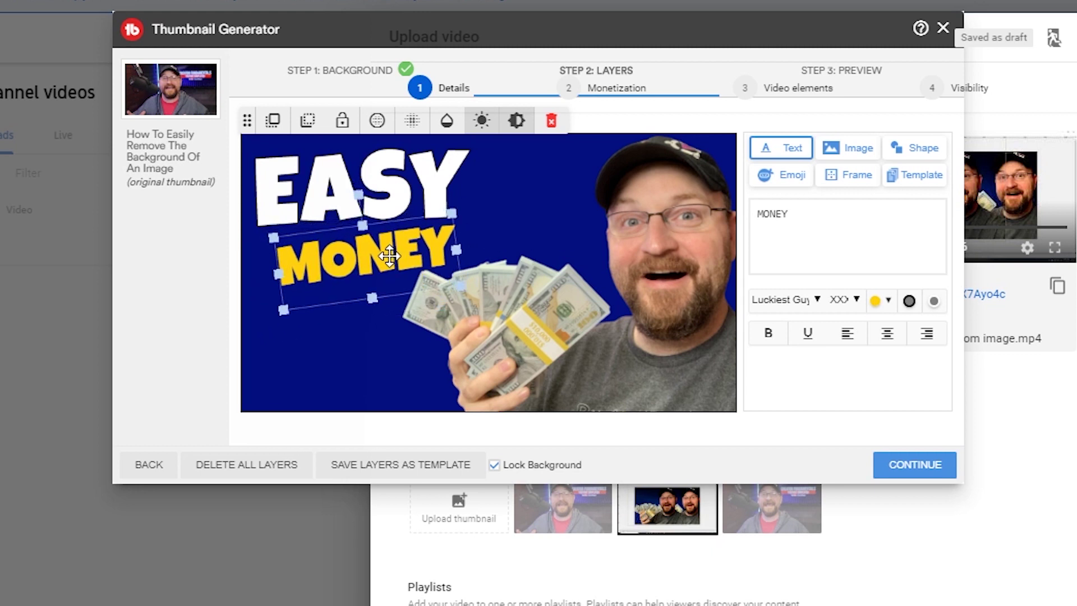
Step: Open the emoji choices, then continue to the preview step
left_click(779, 157)
left_click(792, 178)
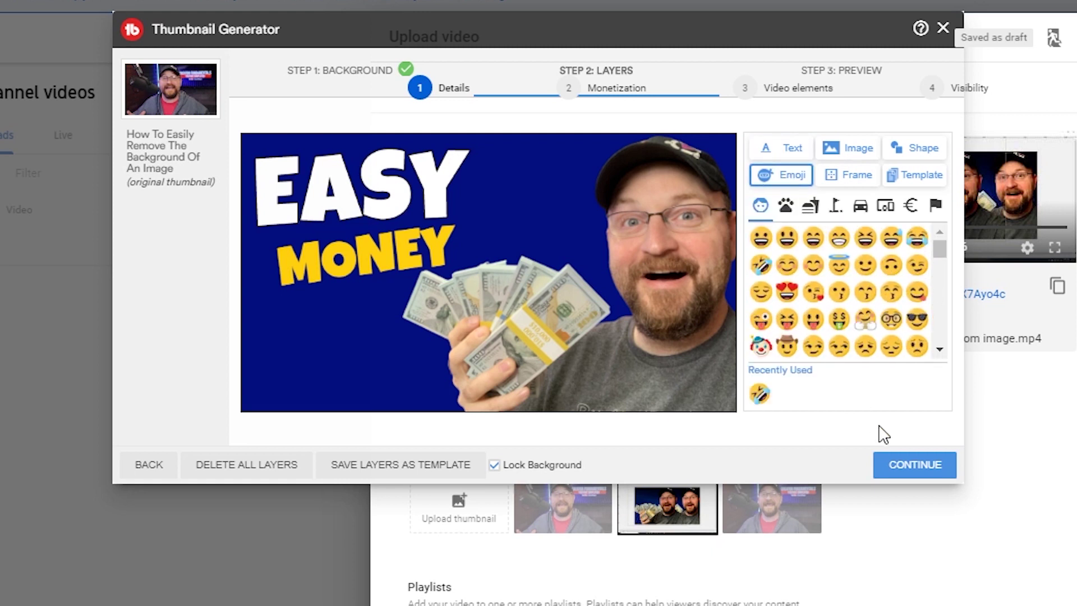
left_click(914, 468)
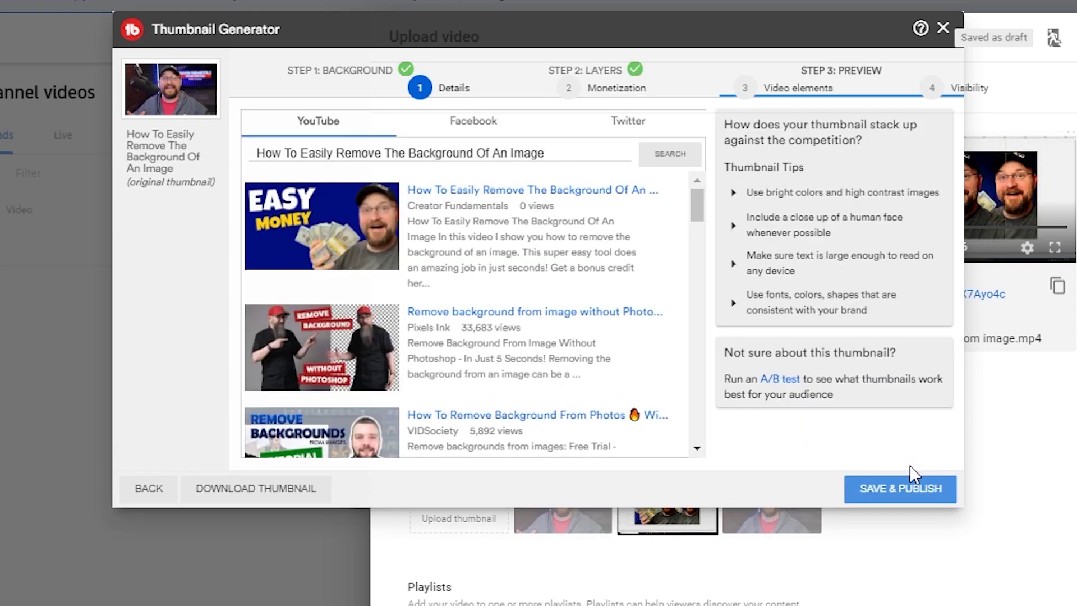
Step: Back at layers, add the money-mouth emoji beneath MONEY at the lower left
left_click(149, 489)
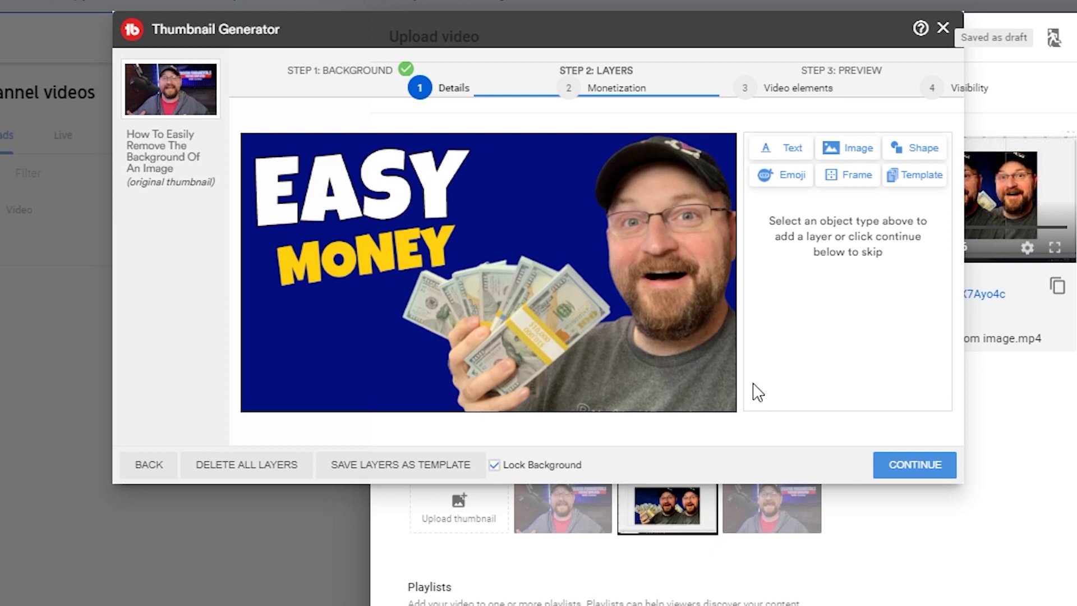
left_click(774, 183)
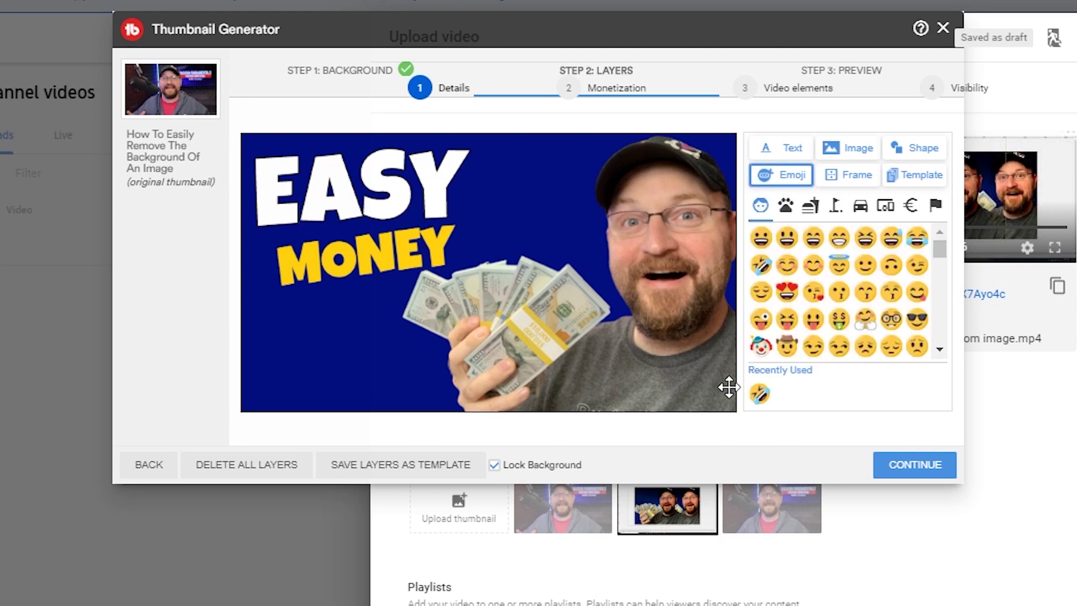
left_click(840, 323)
left_click_drag(415, 255, 412, 406)
left_click_drag(359, 336, 350, 333)
Step: Nudge MONEY and EASY slightly left, then select MONEY
left_click_drag(388, 265, 365, 262)
left_click_drag(429, 209, 425, 205)
left_click(420, 260)
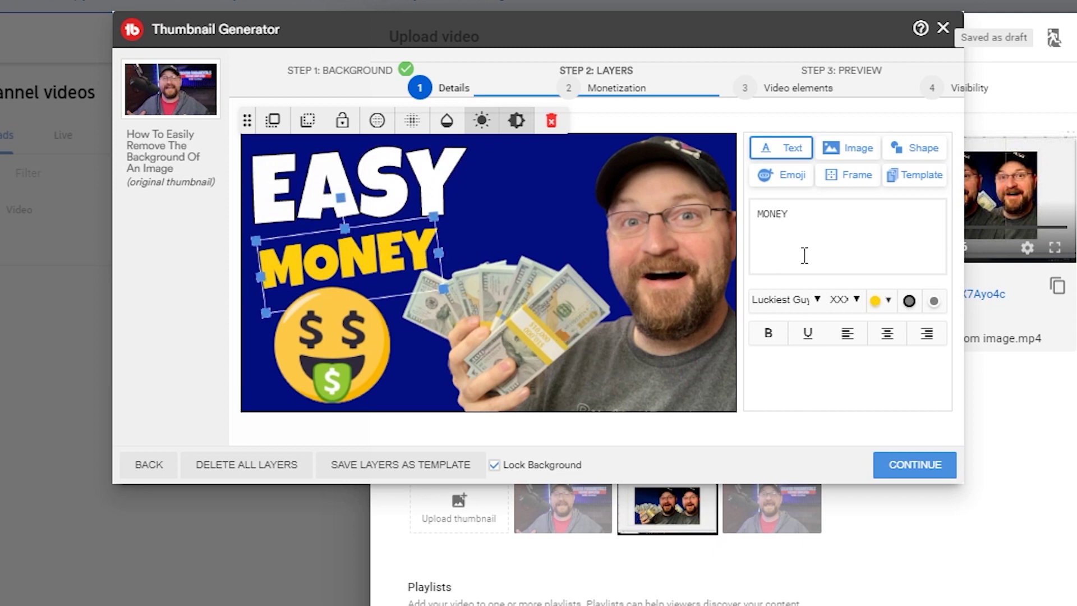
Step: Recolour MONEY bright green, check saved templates, then preview against competitor videos
left_click(889, 306)
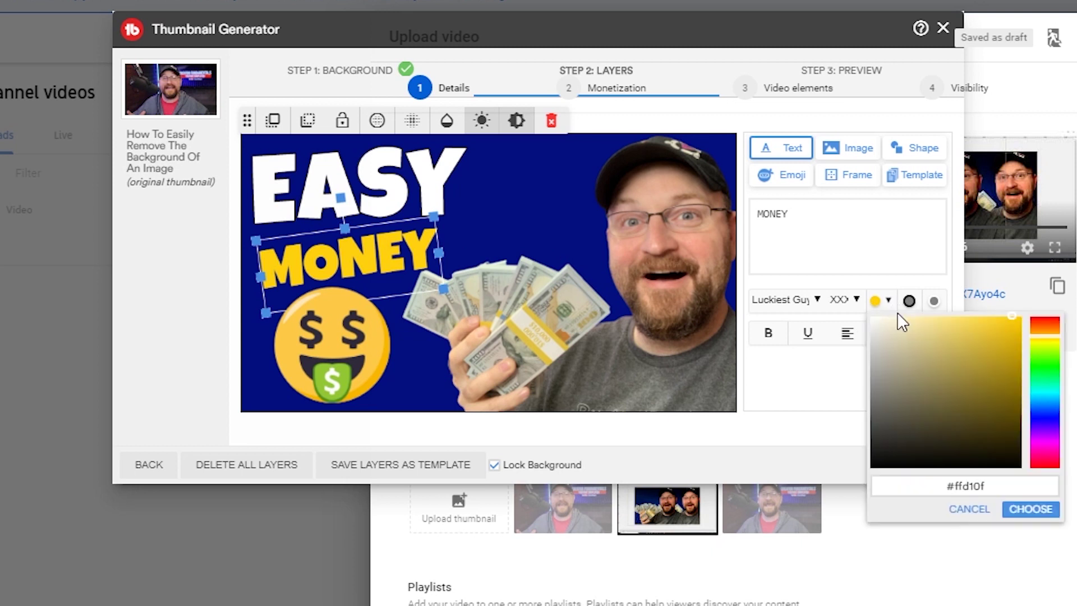
left_click(1049, 382)
left_click(1034, 509)
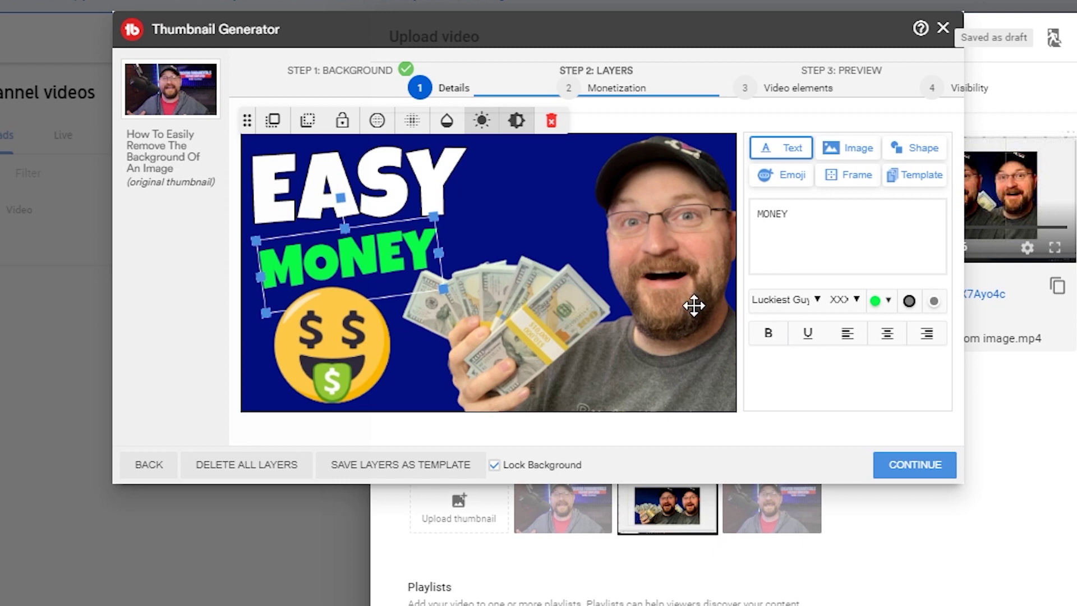
left_click(928, 180)
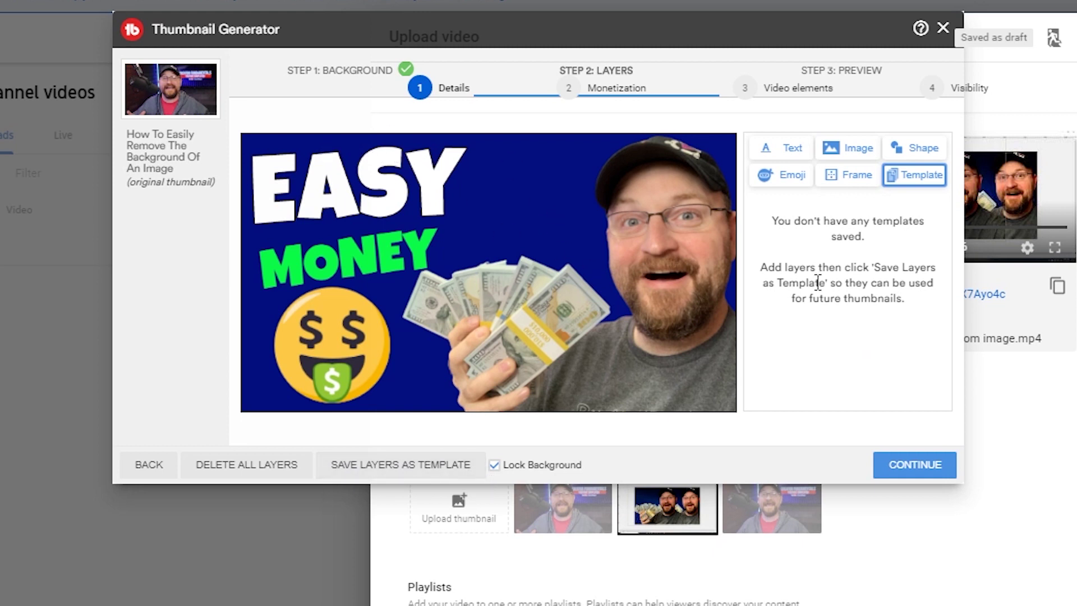
left_click(913, 465)
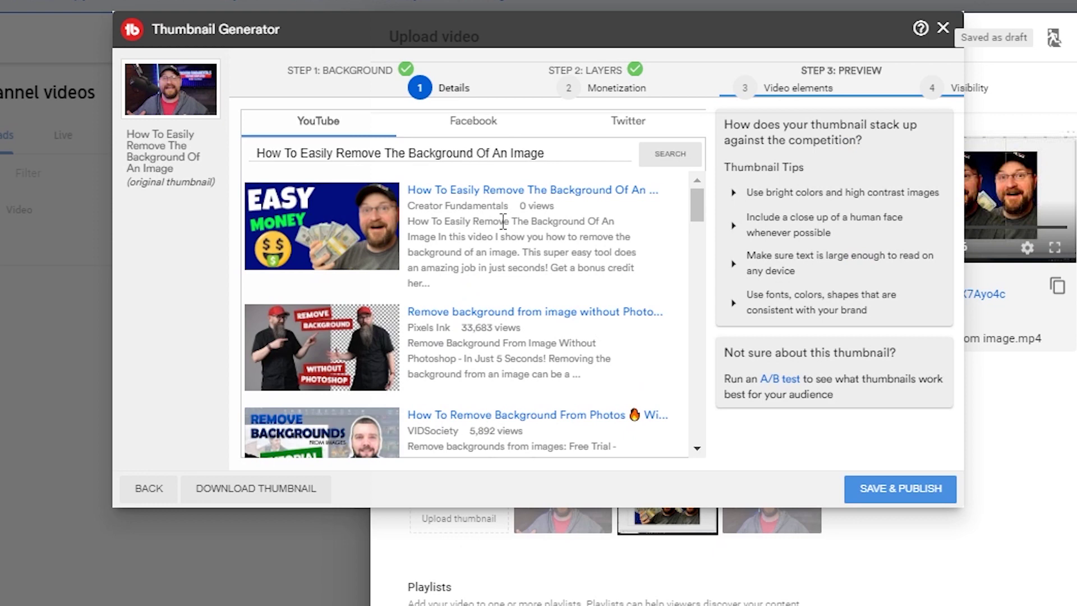
Step: Scroll the competitor results to compare the EASY MONEY thumbnail against other videos
scroll(521, 253, "down", 5)
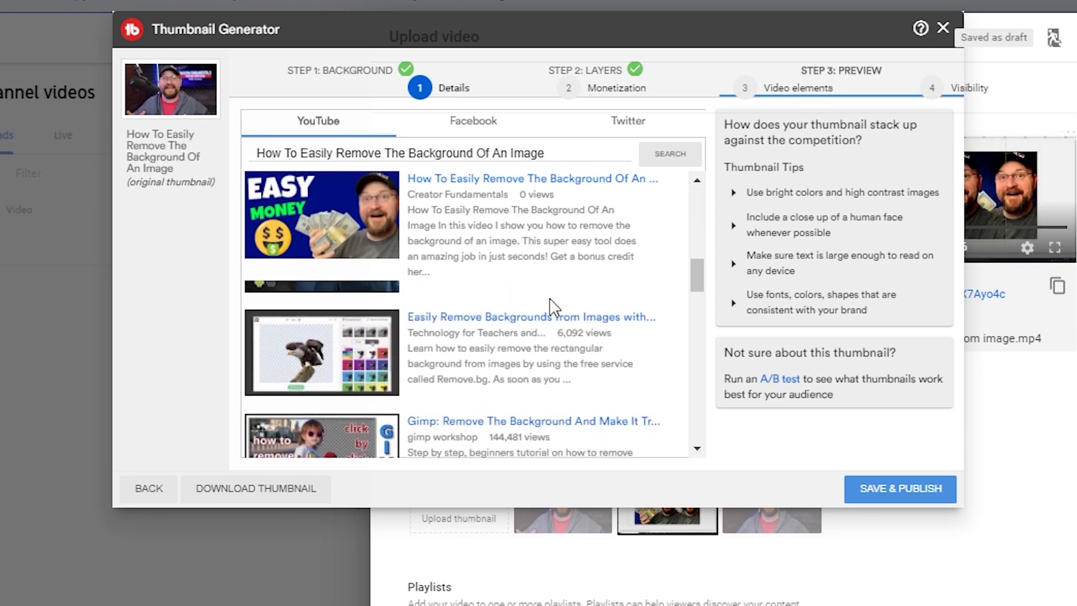
scroll(552, 307, "up", 3)
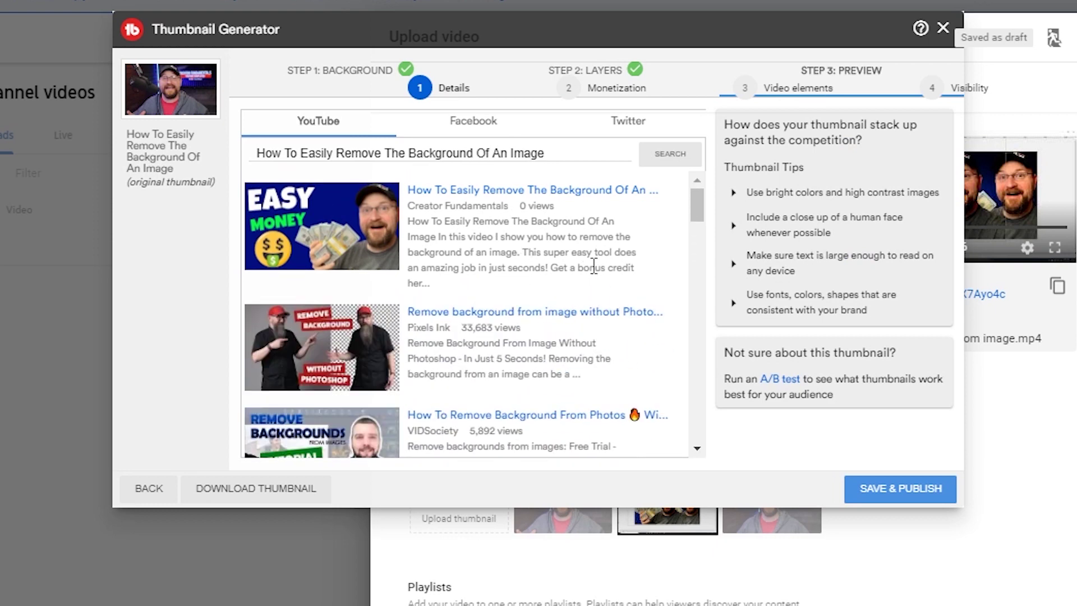